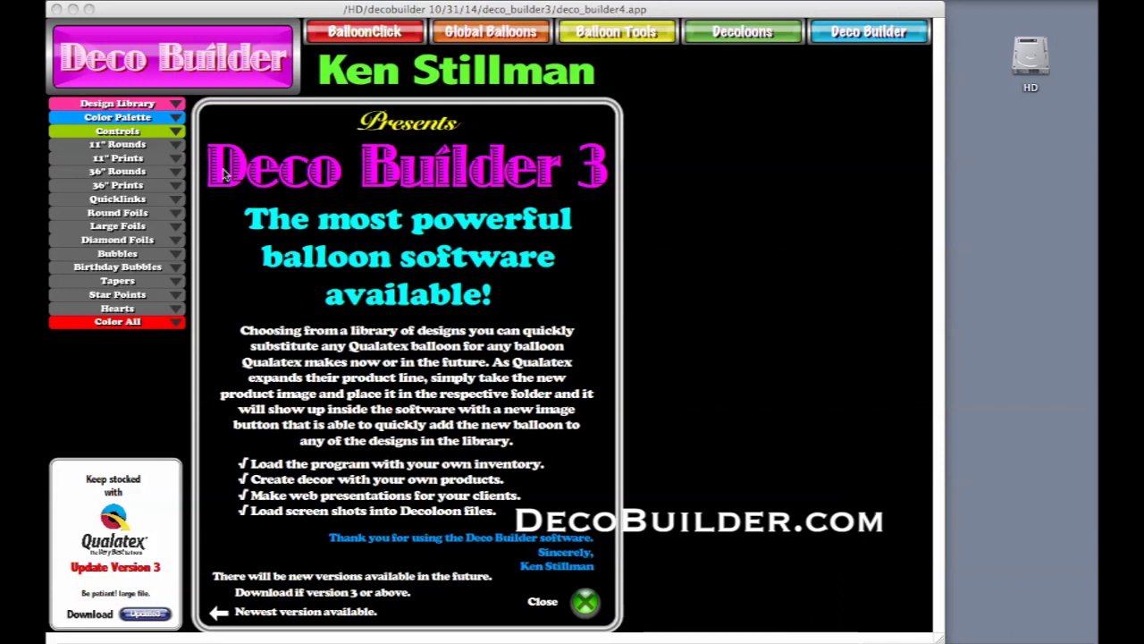
Step: Open the Design Library on page 1 of balloon designs in place of the welcome screen
{"action": "left_click", "coordinate": [105, 109]}
{"action": "left_click_drag", "start_coordinate": [112, 107], "coordinate": [350, 136]}
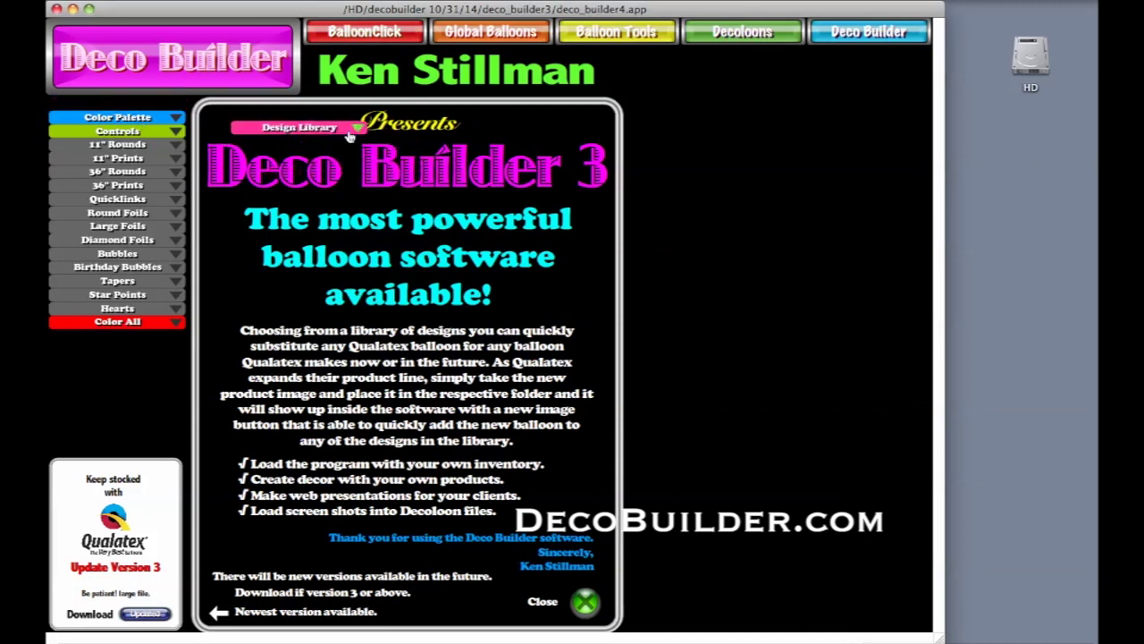
{"action": "left_click", "coordinate": [355, 131]}
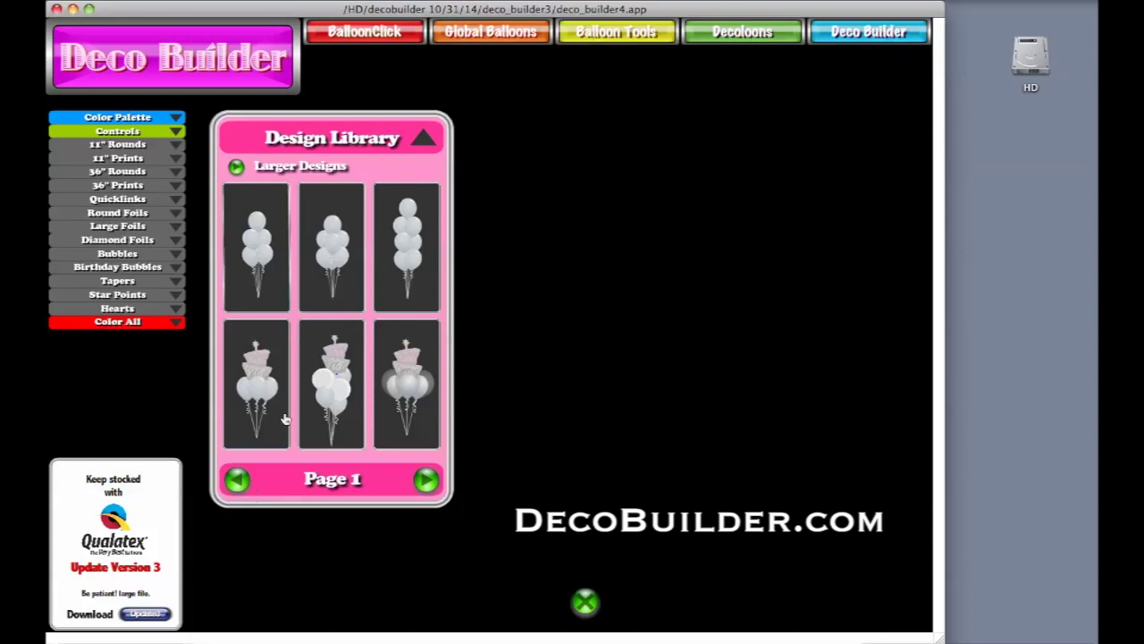
Step: Load a top-row bouquet design and make three white balloons 11" pink zebra print
{"action": "left_click", "coordinate": [259, 268]}
{"action": "left_click", "coordinate": [340, 254]}
{"action": "left_click", "coordinate": [407, 252]}
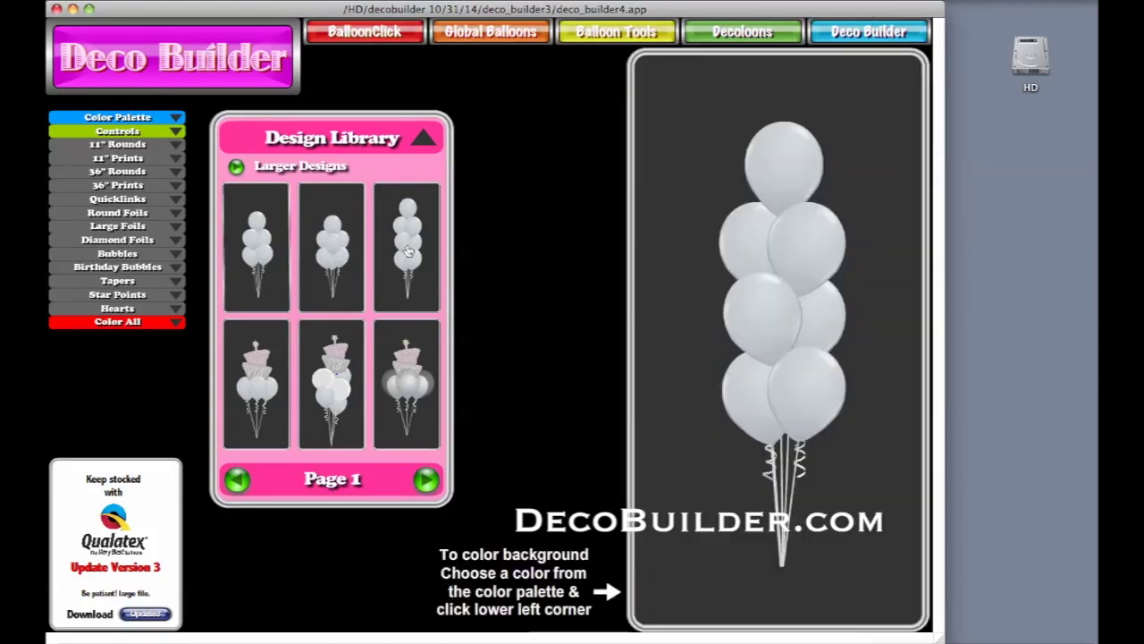
{"action": "left_click", "coordinate": [175, 159]}
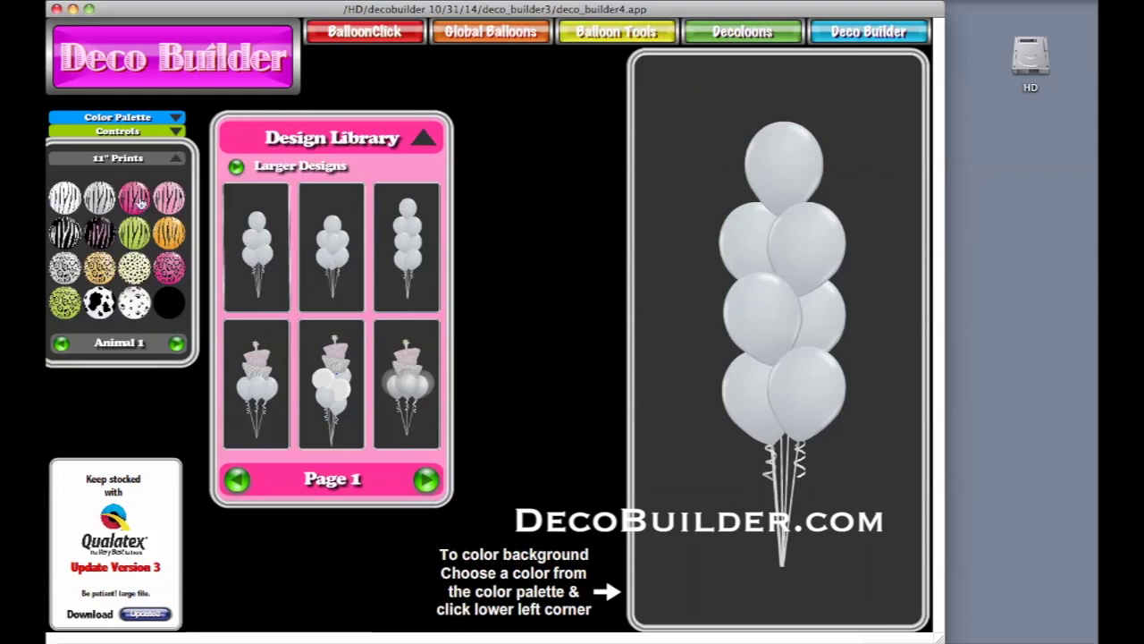
{"action": "left_click", "coordinate": [738, 251]}
{"action": "left_click", "coordinate": [833, 334]}
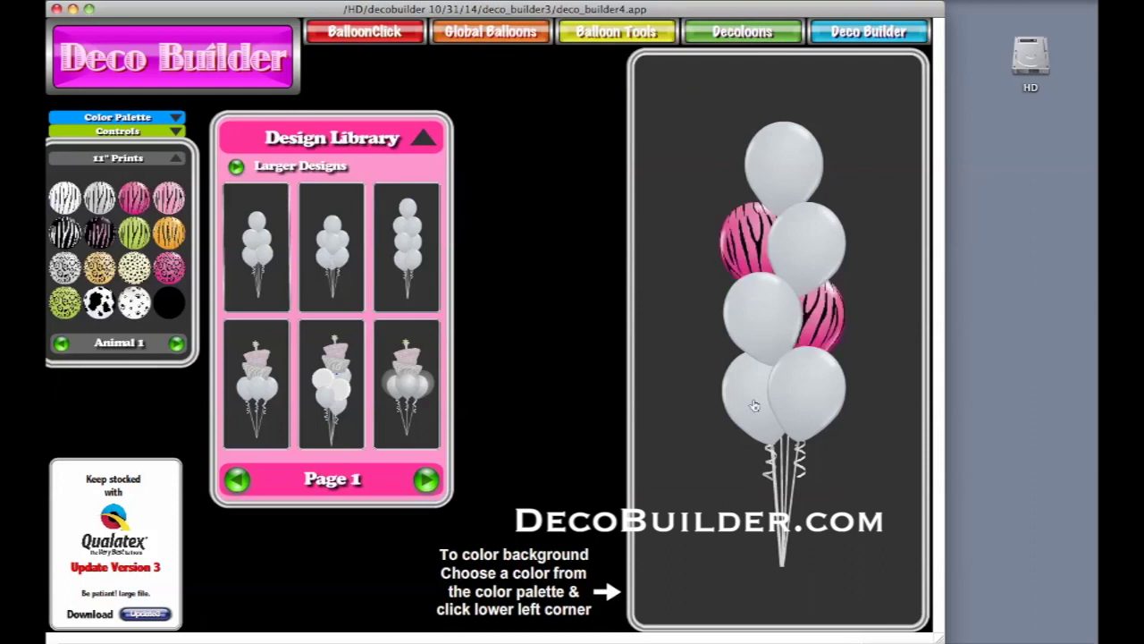
{"action": "left_click", "coordinate": [751, 402]}
Step: Make the remaining white balloons lime zebra print and collapse 11" Prints
{"action": "left_click", "coordinate": [803, 191]}
{"action": "left_click", "coordinate": [803, 190]}
{"action": "left_click", "coordinate": [809, 257]}
{"action": "left_click", "coordinate": [739, 316]}
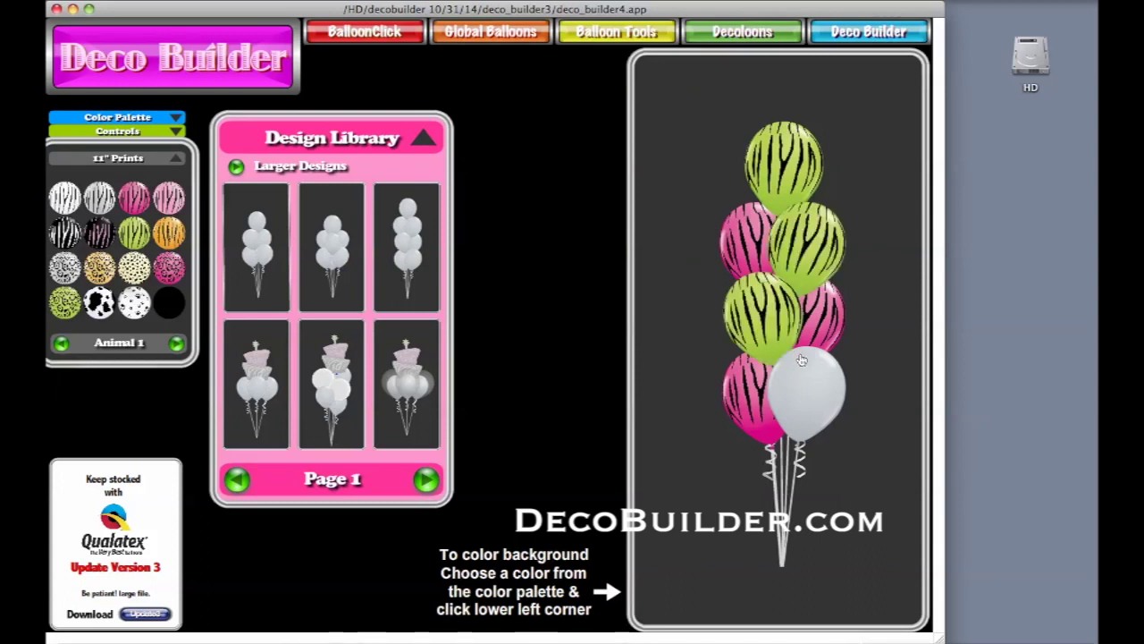
{"action": "left_click", "coordinate": [796, 352]}
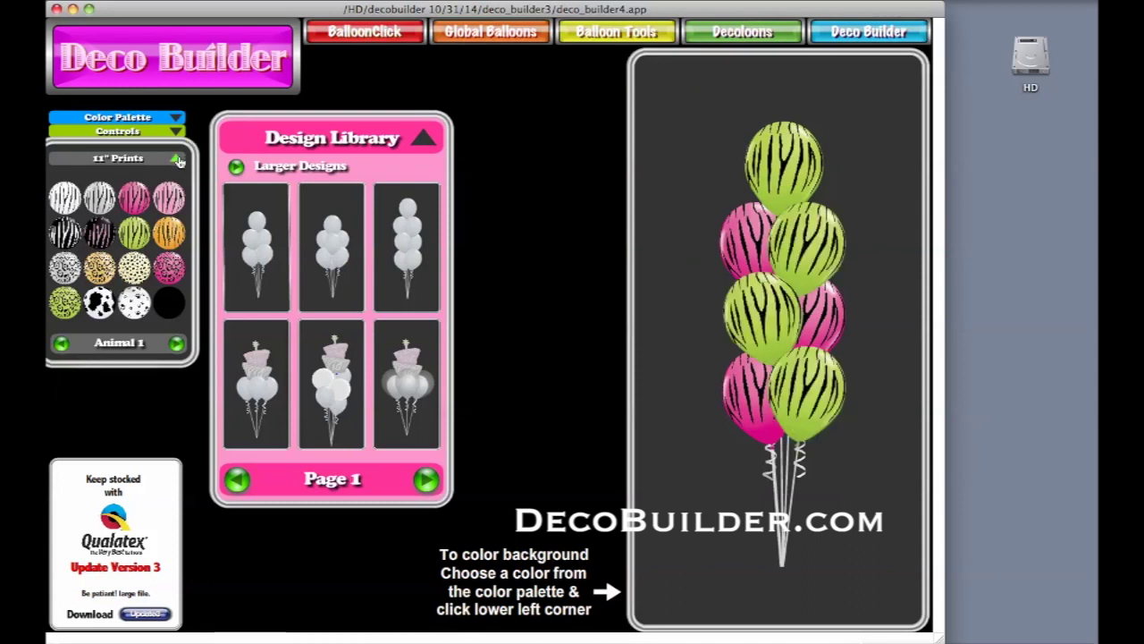
{"action": "left_click", "coordinate": [177, 158]}
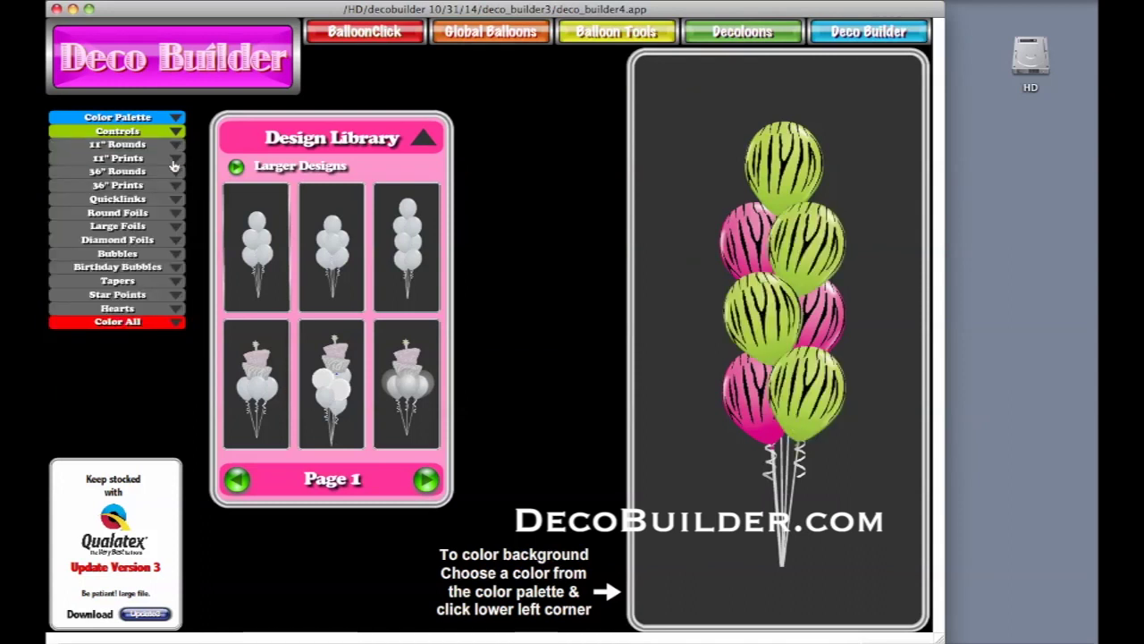
Step: Tint every ribbon string and curl on the bouquet maroon from the Color Palette
{"action": "left_click", "coordinate": [177, 119]}
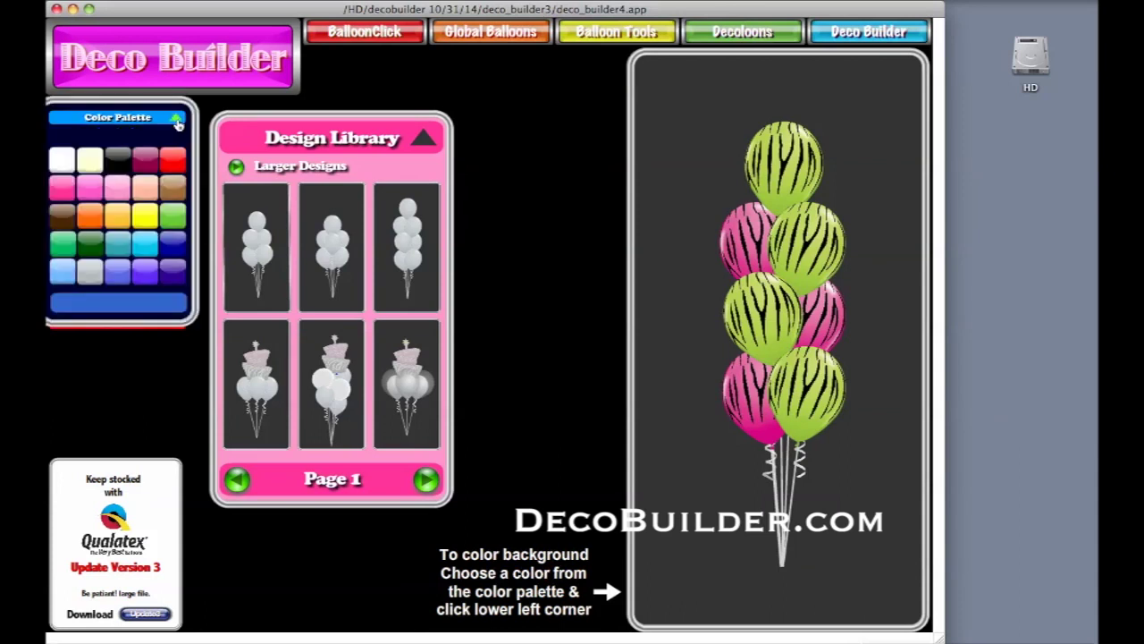
{"action": "left_click", "coordinate": [145, 166]}
{"action": "left_click", "coordinate": [773, 476]}
{"action": "left_click", "coordinate": [778, 493]}
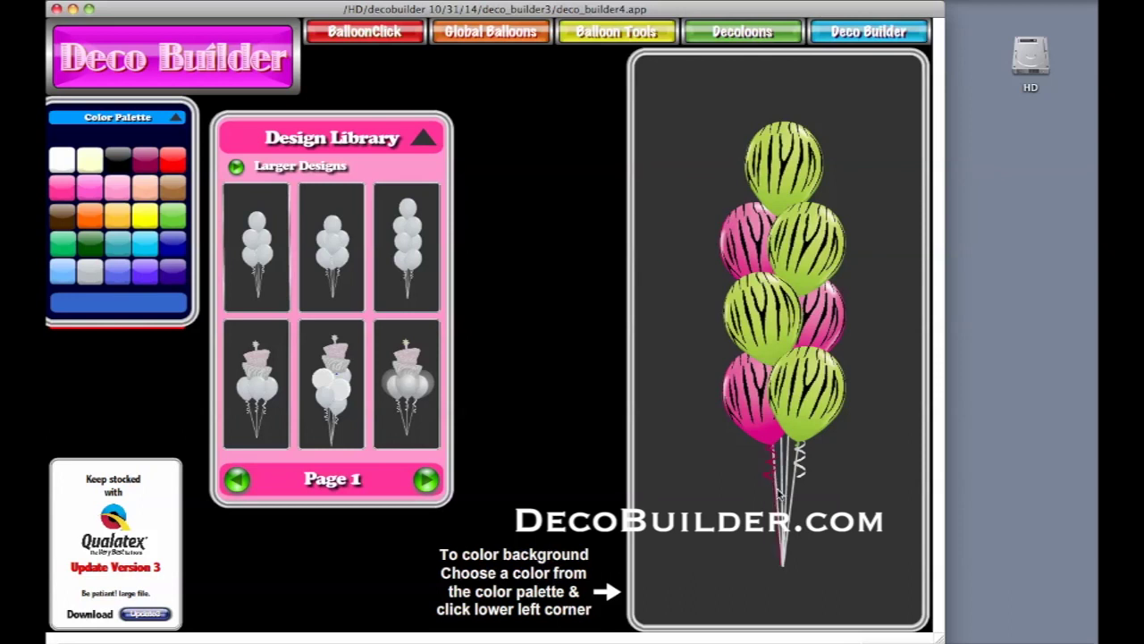
{"action": "left_click", "coordinate": [777, 496]}
{"action": "left_click", "coordinate": [783, 484]}
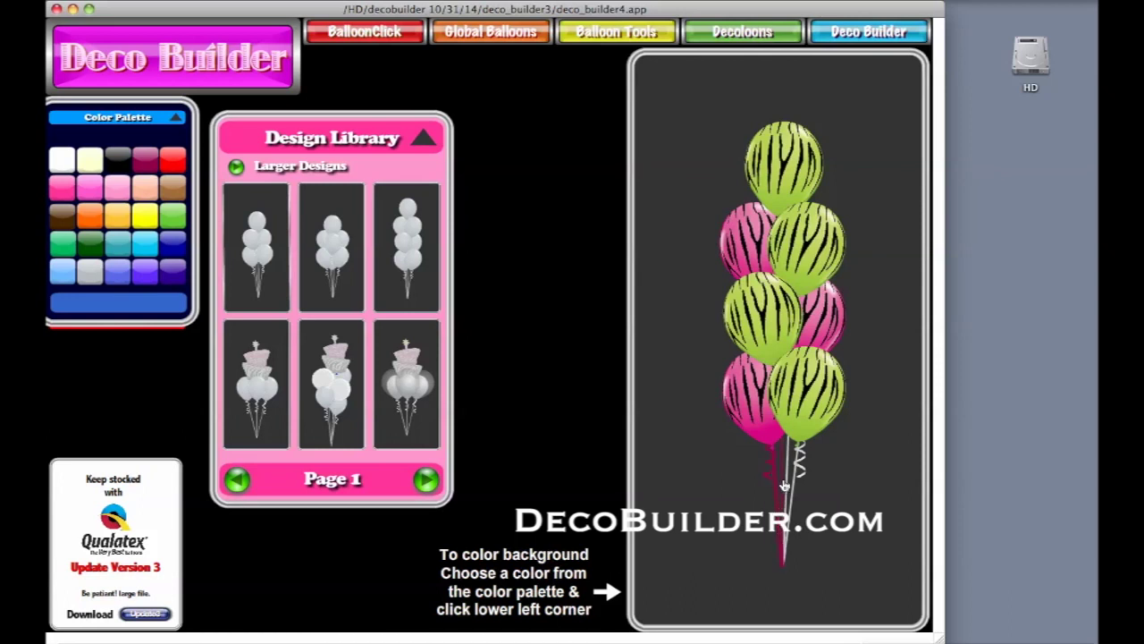
{"action": "left_click", "coordinate": [786, 483]}
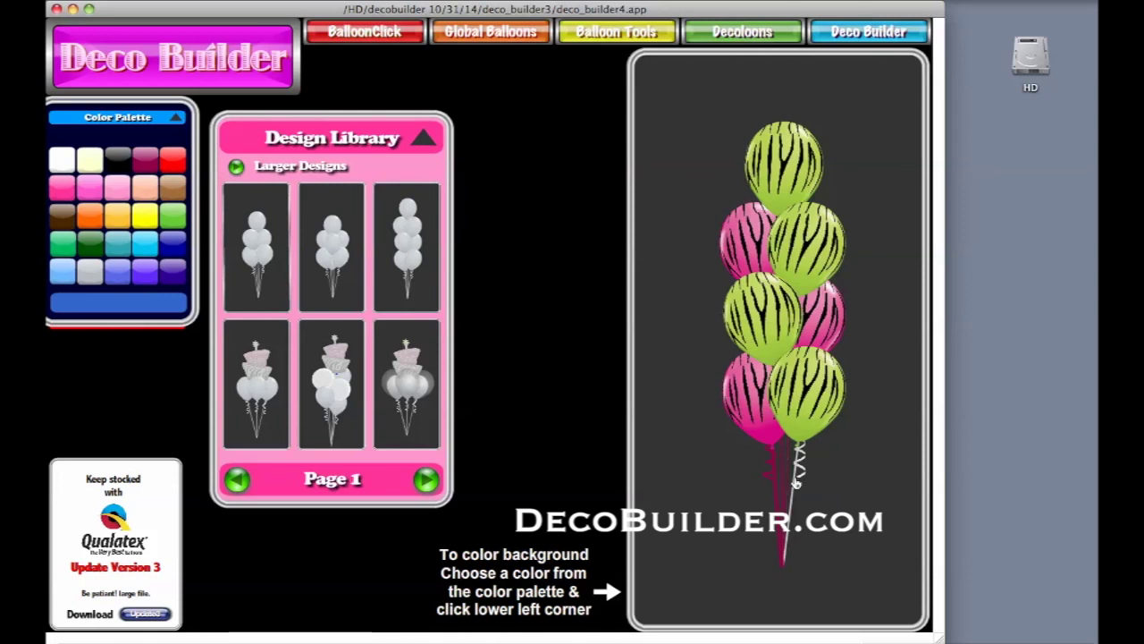
{"action": "left_click", "coordinate": [801, 472]}
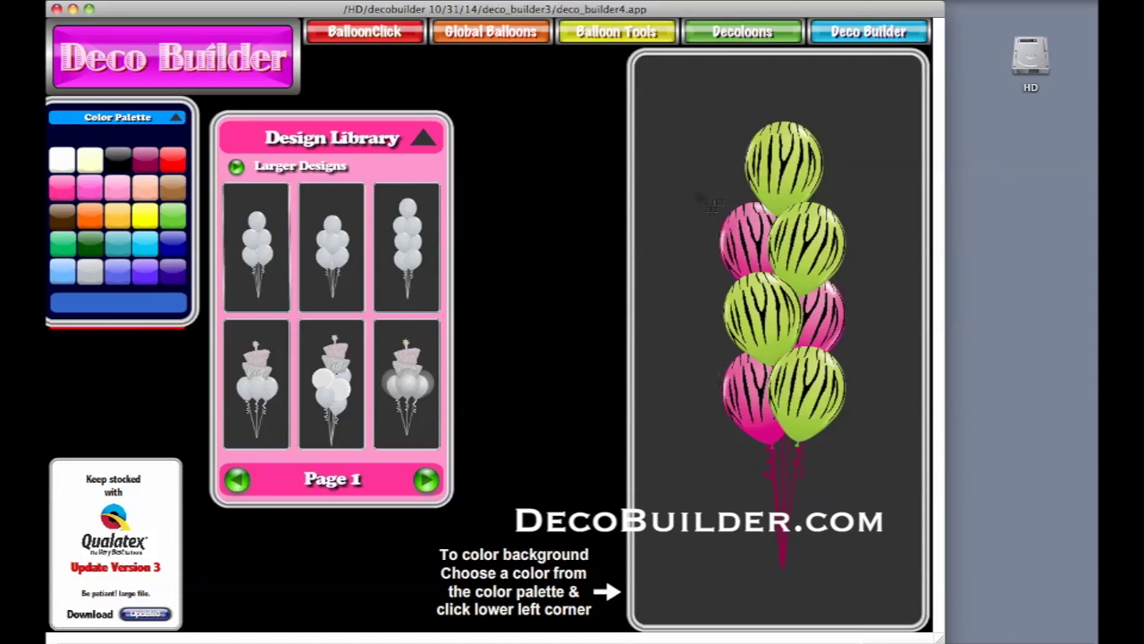
Step: Screenshot the zebra bouquet to the desktop, view it in Preview, then close it
{"action": "left_click_drag", "start_coordinate": [691, 110], "coordinate": [885, 597]}
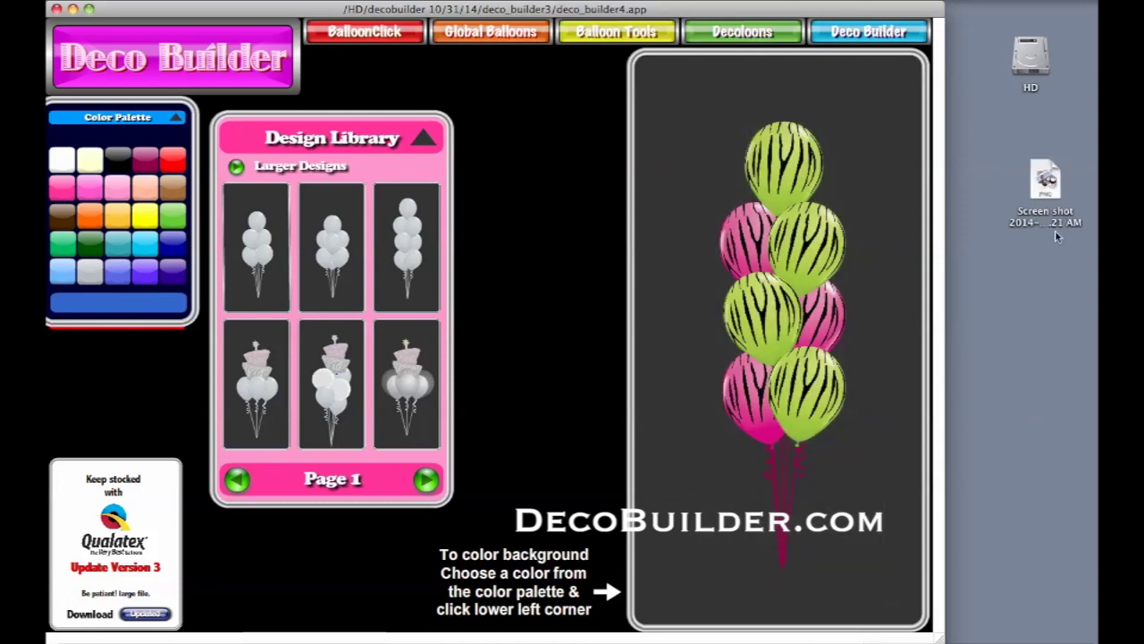
{"action": "double_click", "coordinate": [1046, 183]}
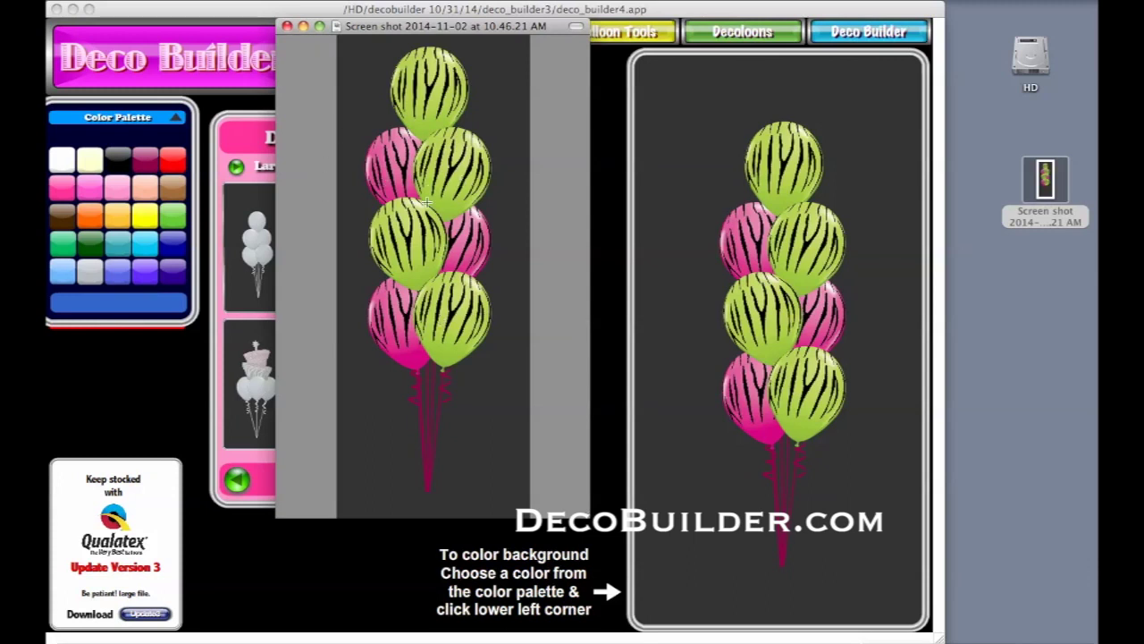
{"action": "left_click", "coordinate": [286, 27]}
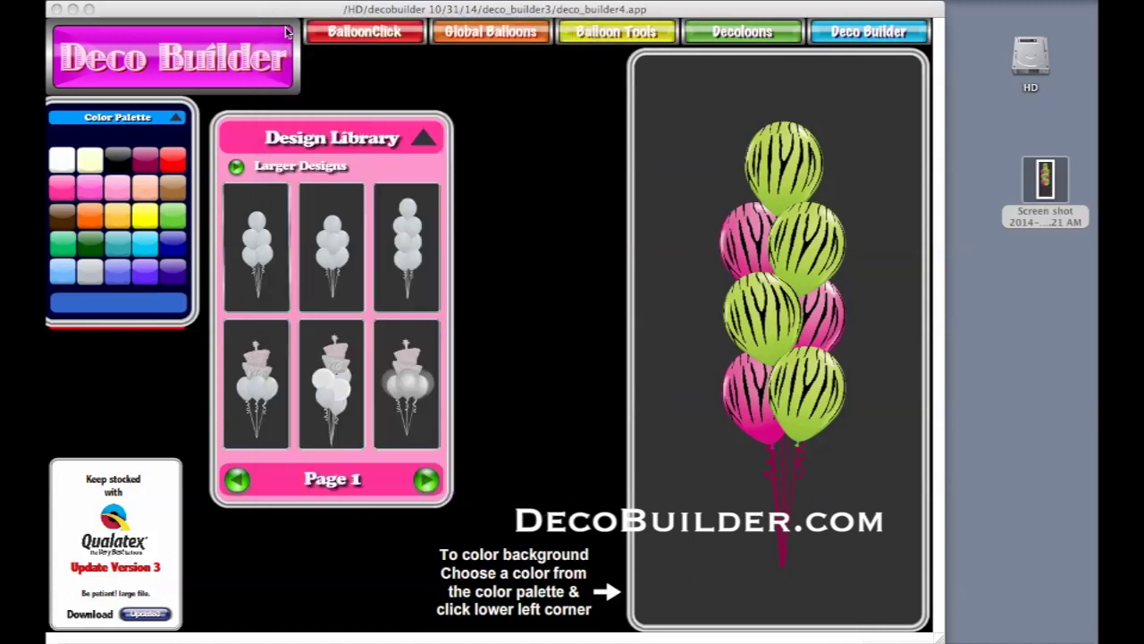
Step: Collapse the panels and load the third white arch from Smaller Designs page 13
{"action": "left_click", "coordinate": [424, 143]}
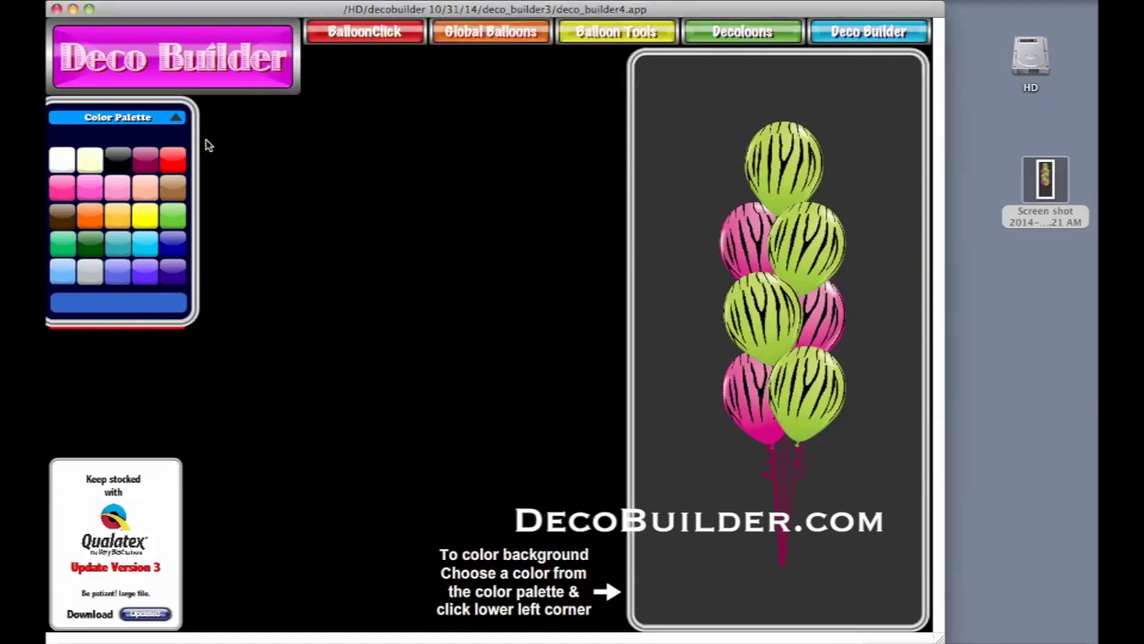
{"action": "left_click", "coordinate": [176, 118]}
{"action": "left_click_drag", "start_coordinate": [148, 108], "coordinate": [385, 136]}
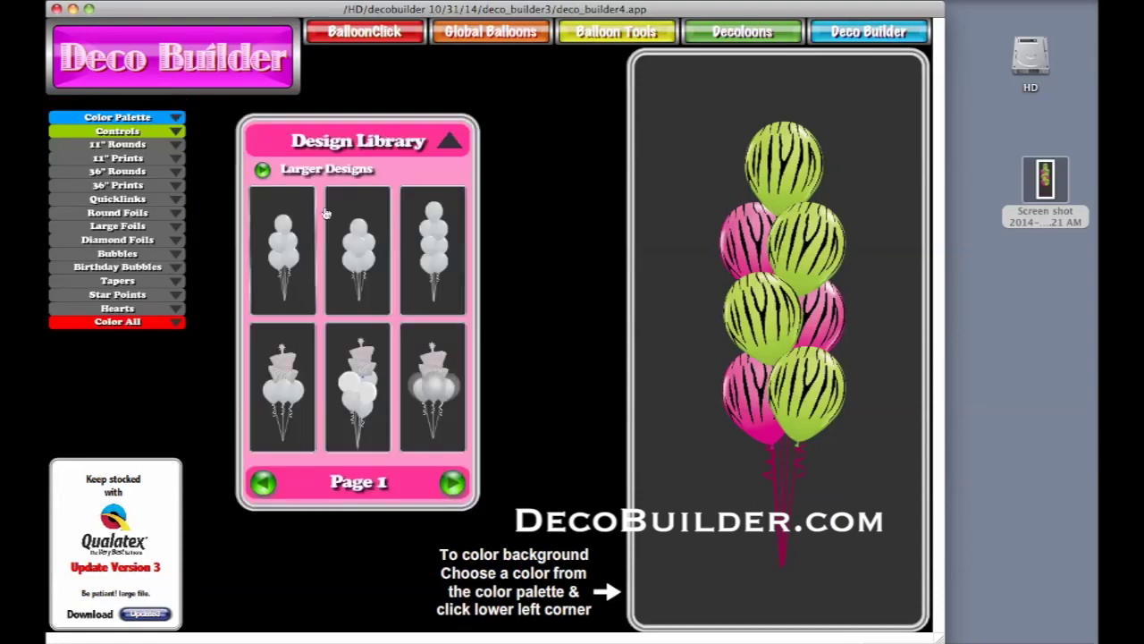
{"action": "left_click", "coordinate": [262, 169]}
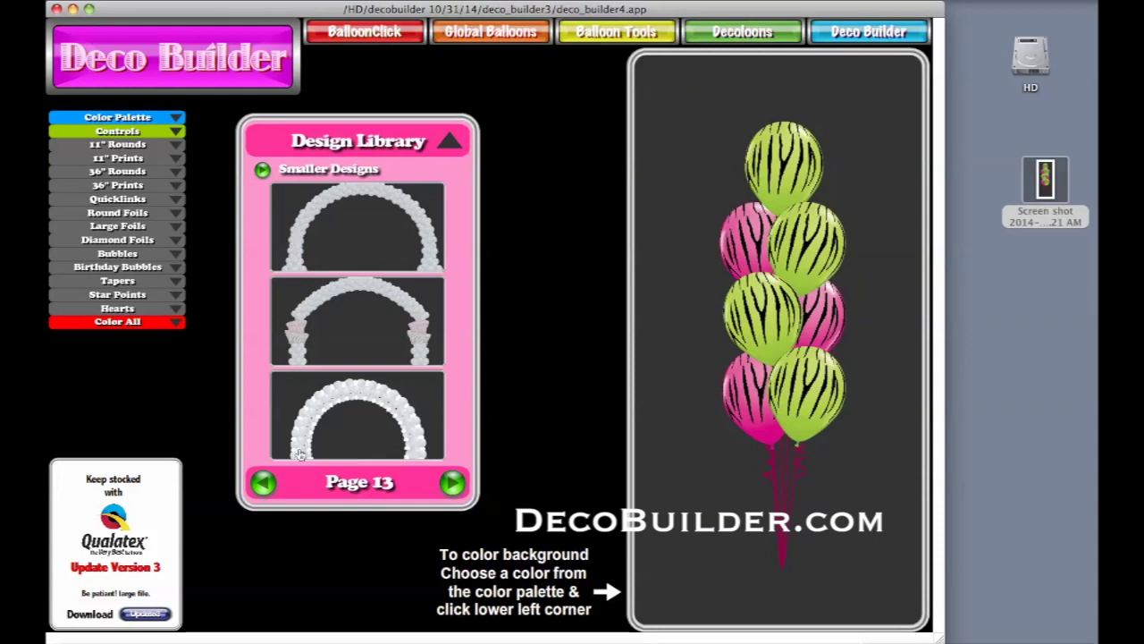
{"action": "left_click", "coordinate": [394, 418]}
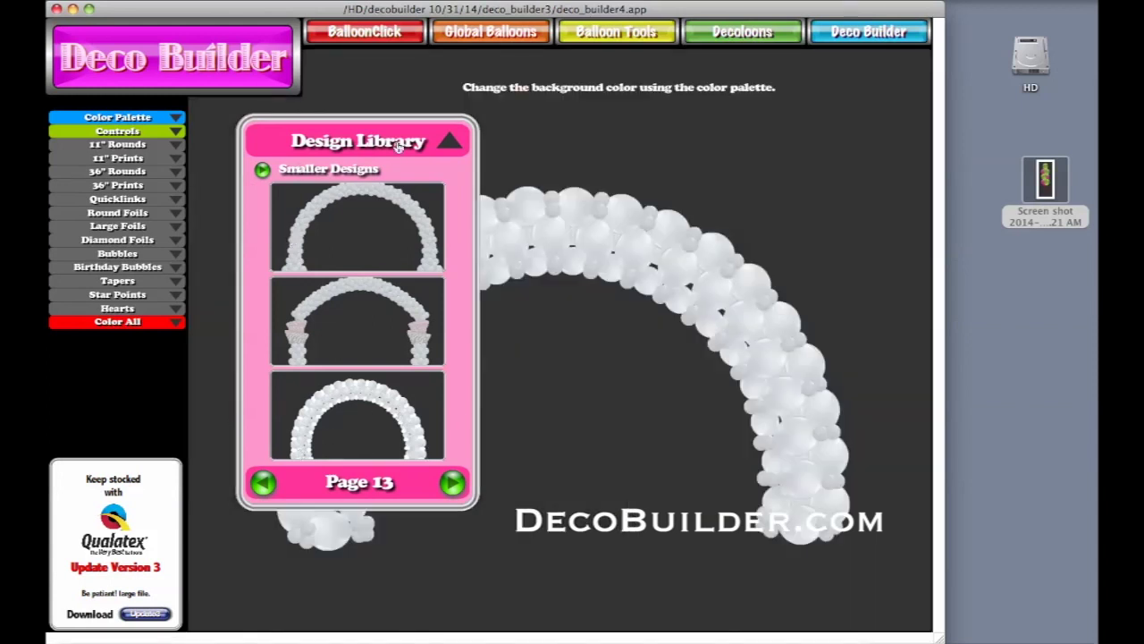
Step: With Color All's Quicklinks Prints 1 swatches, recolour the arch's rounds with the football print
{"action": "left_click", "coordinate": [446, 144]}
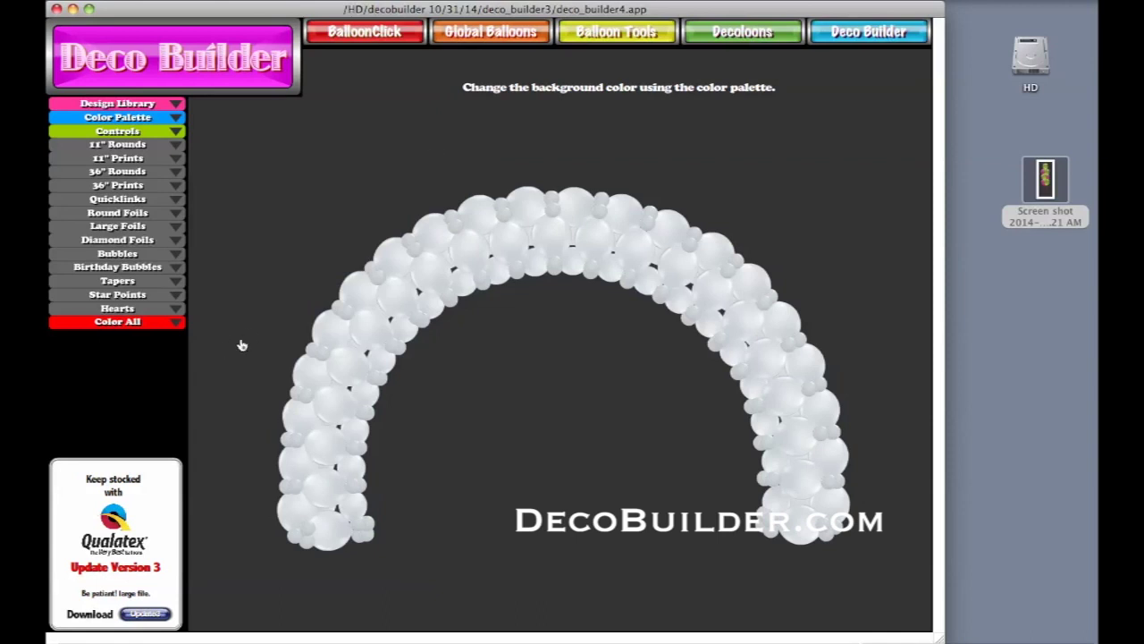
{"action": "left_click_drag", "start_coordinate": [148, 324], "coordinate": [370, 163]}
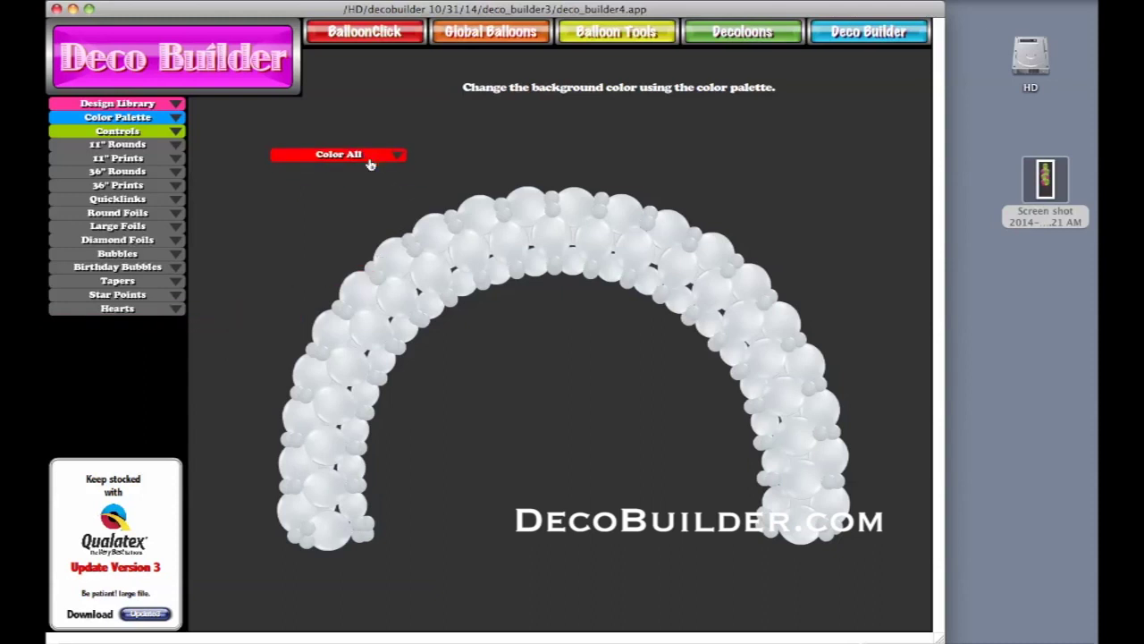
{"action": "left_click", "coordinate": [399, 157]}
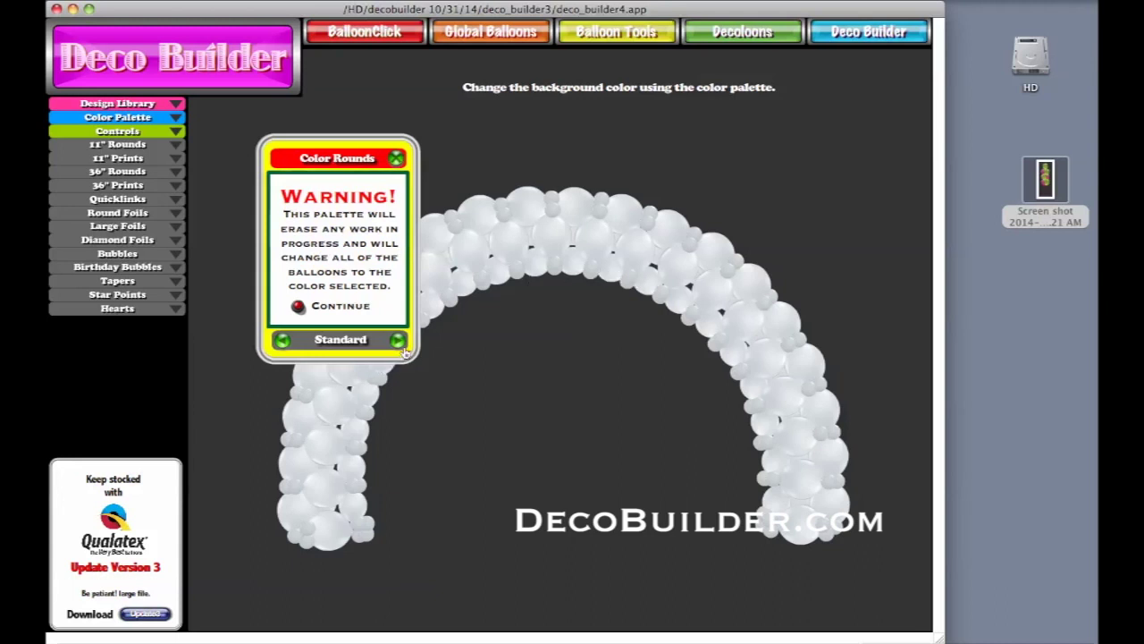
{"action": "left_click", "coordinate": [299, 309]}
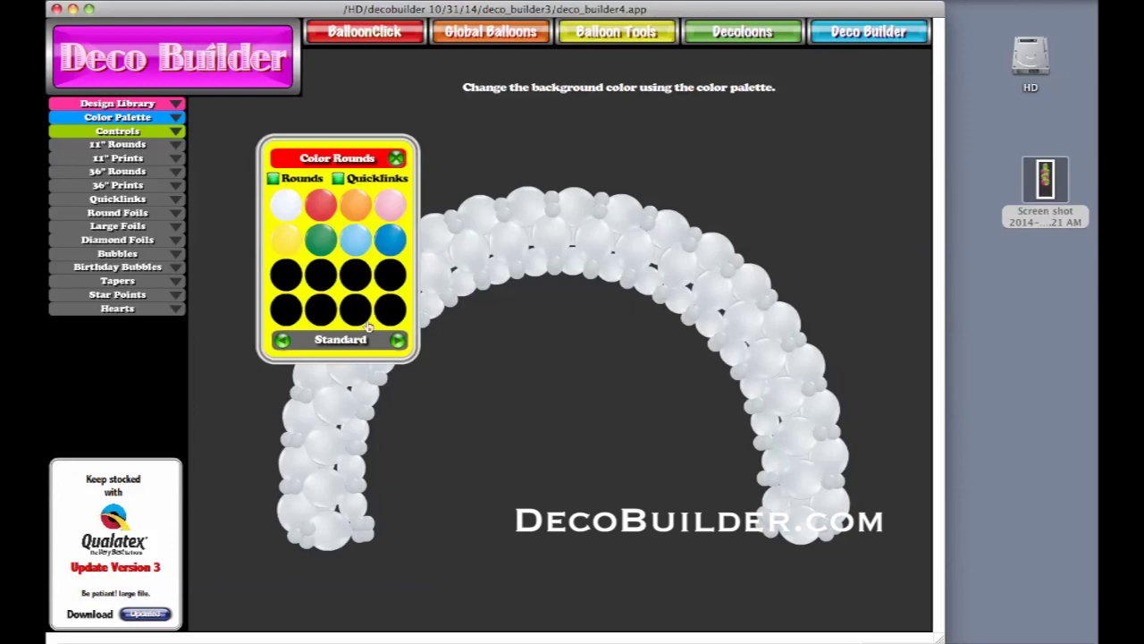
{"action": "left_click", "coordinate": [338, 179]}
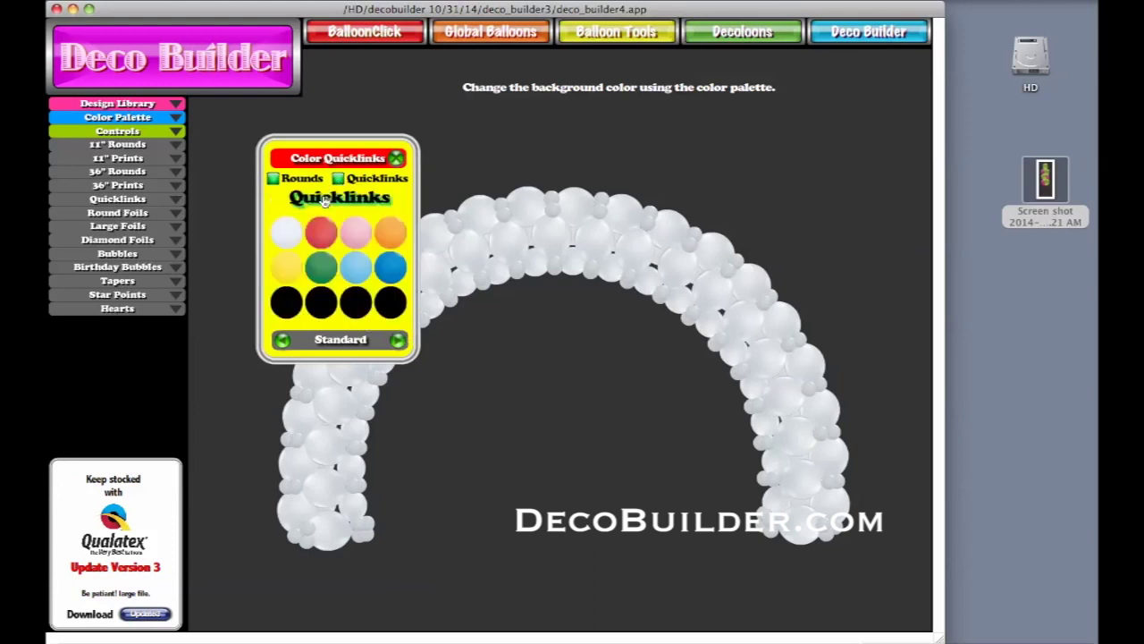
{"action": "left_click_drag", "start_coordinate": [376, 161], "coordinate": [333, 149]}
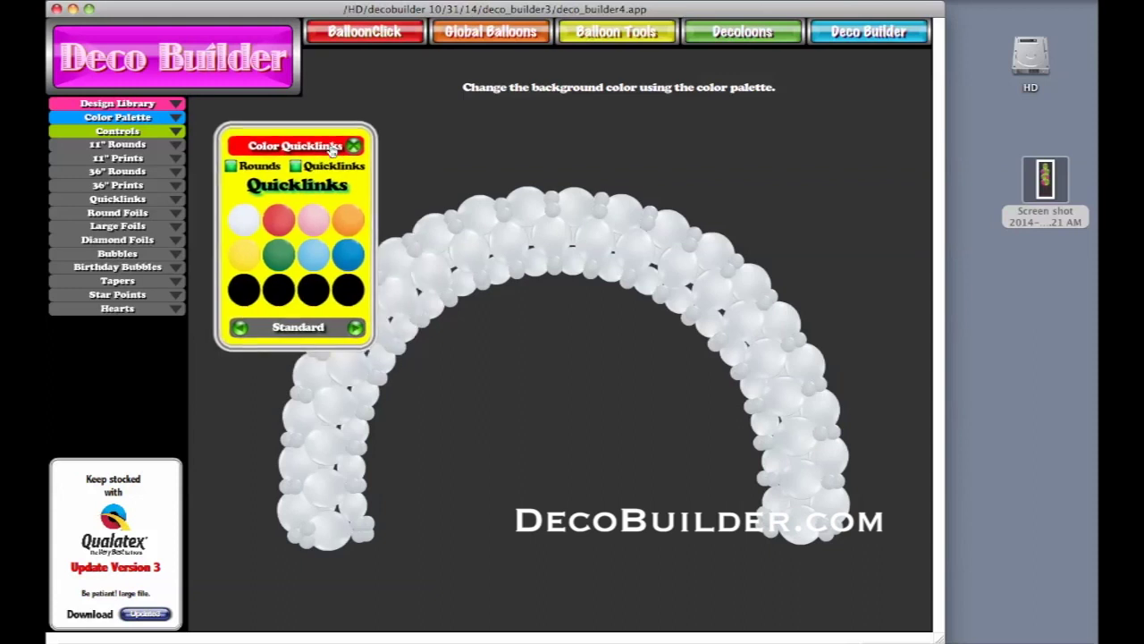
{"action": "left_click", "coordinate": [239, 329]}
{"action": "left_click", "coordinate": [238, 329]}
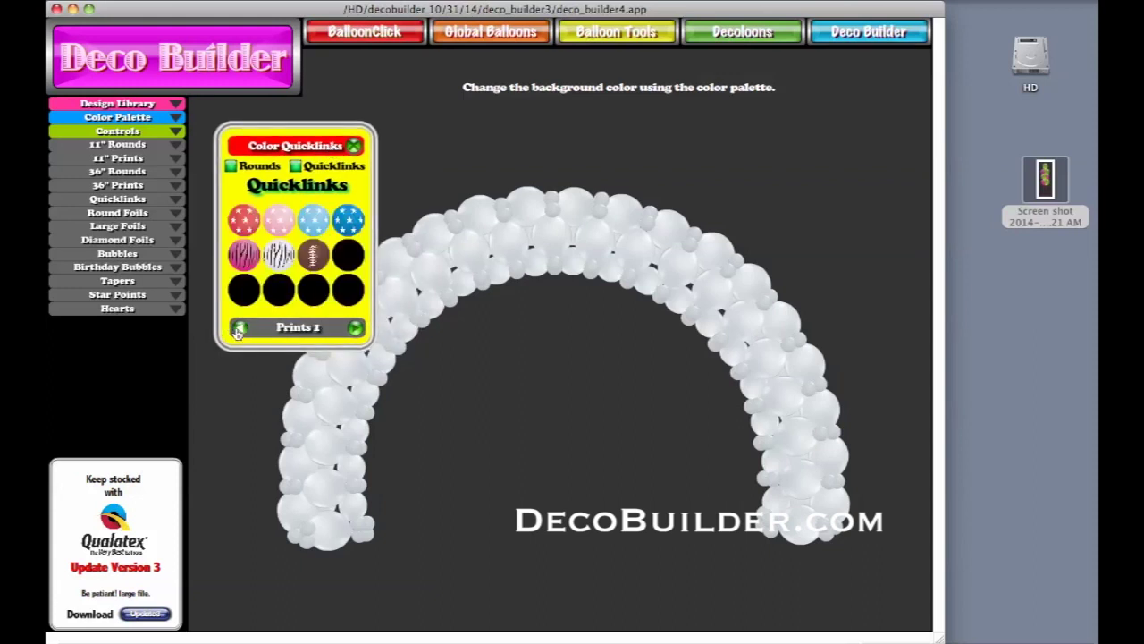
{"action": "left_click", "coordinate": [314, 259]}
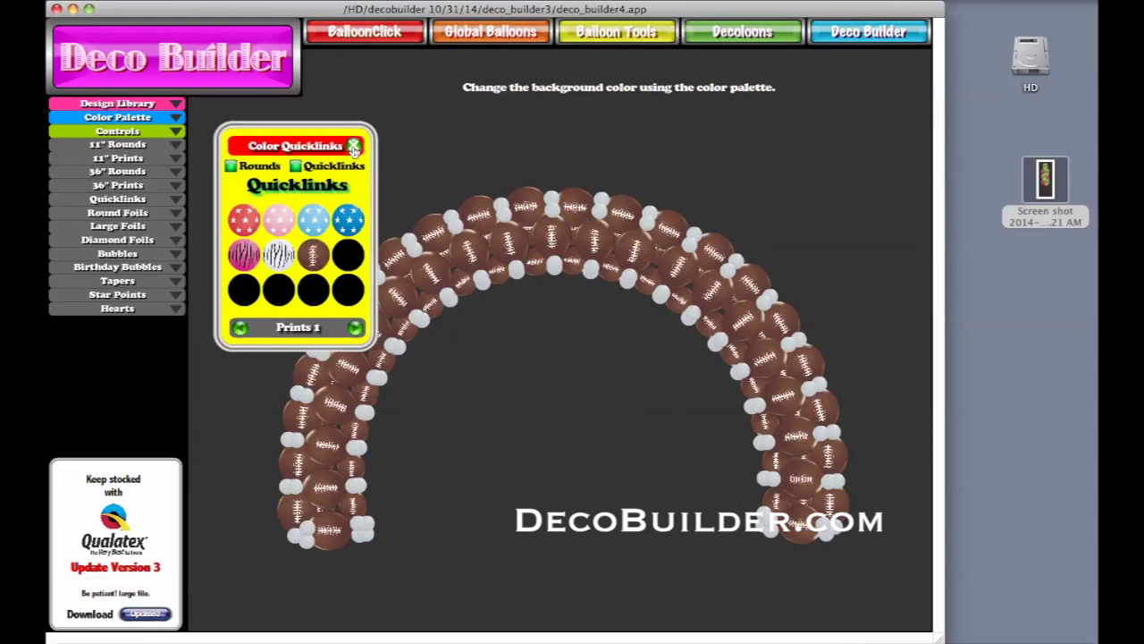
Step: Turn the white accent balloons dark green from the Radiant Pearl round colours
{"action": "left_click", "coordinate": [230, 166]}
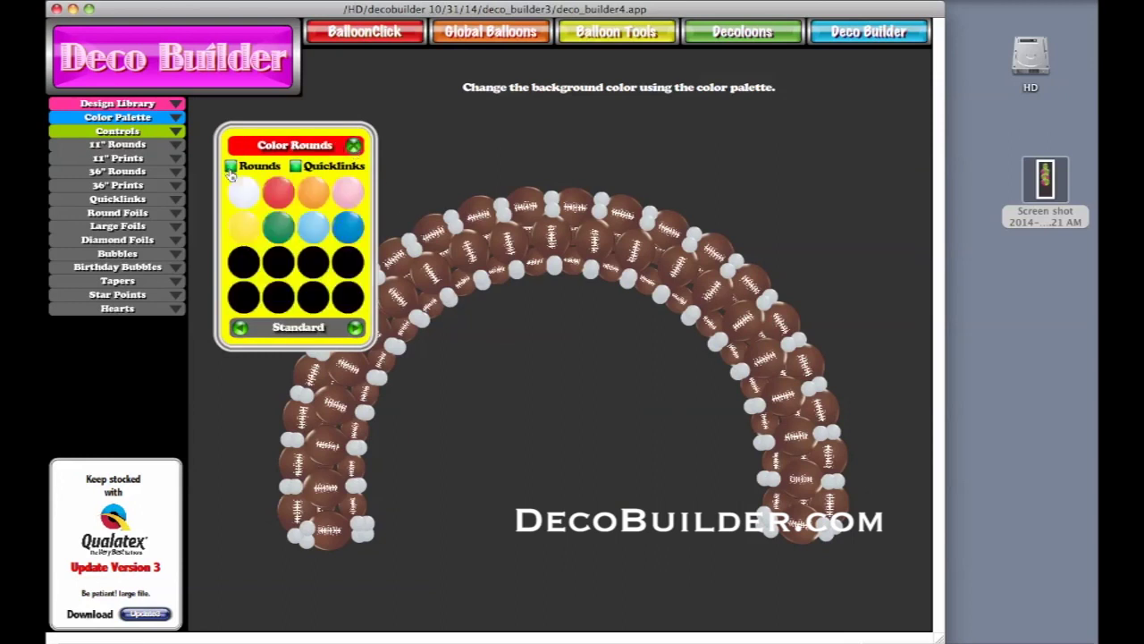
{"action": "left_click", "coordinate": [356, 328]}
{"action": "left_click", "coordinate": [356, 328]}
{"action": "left_click", "coordinate": [355, 328]}
{"action": "left_click", "coordinate": [356, 328]}
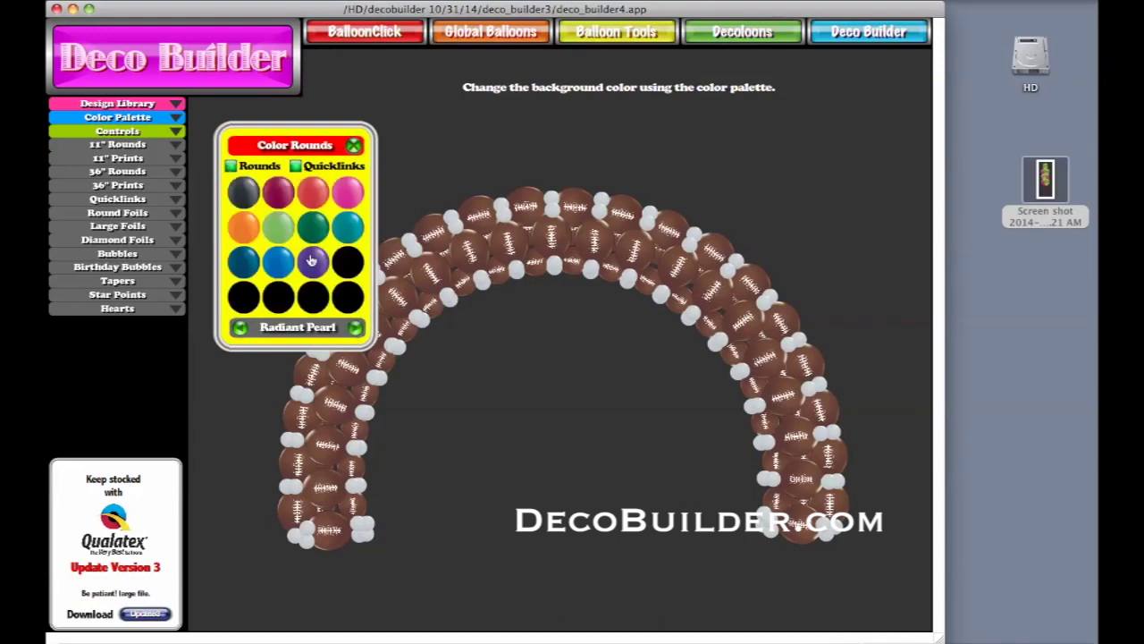
{"action": "left_click", "coordinate": [314, 226]}
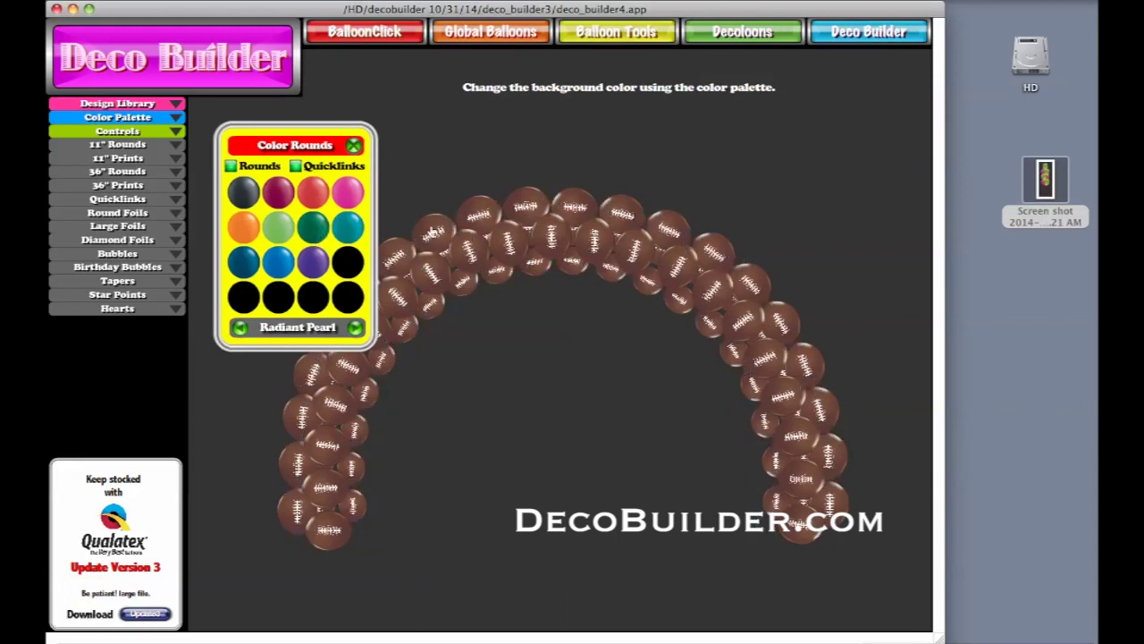
{"action": "left_click", "coordinate": [354, 145]}
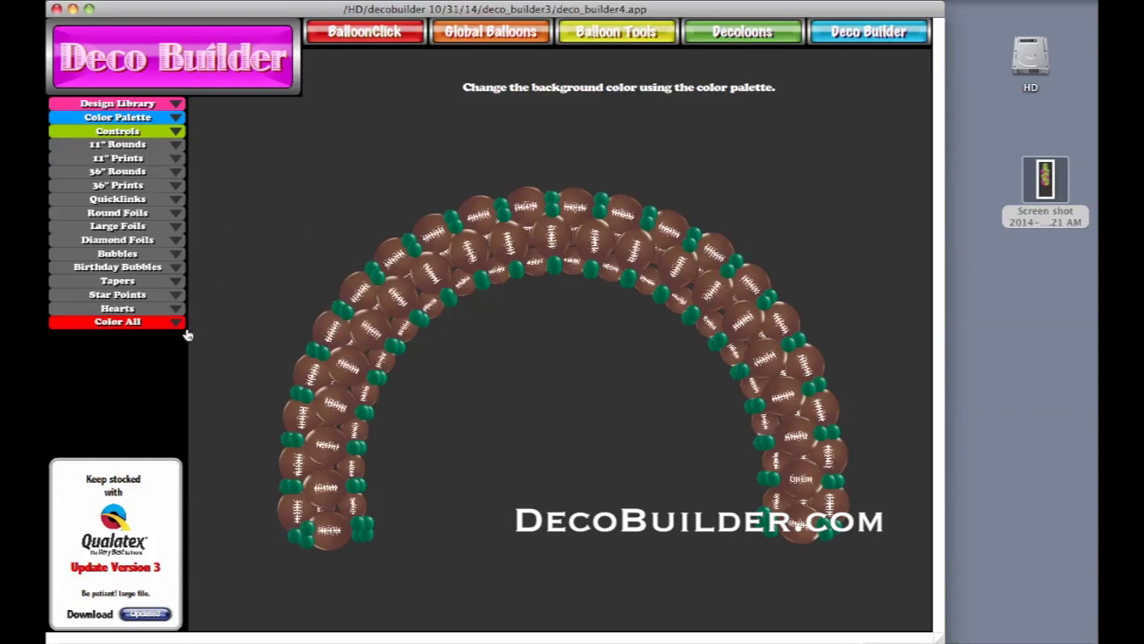
Step: Turn one inner-left football balloon plain white using a floating 11" Rounds panel
{"action": "left_click", "coordinate": [177, 146]}
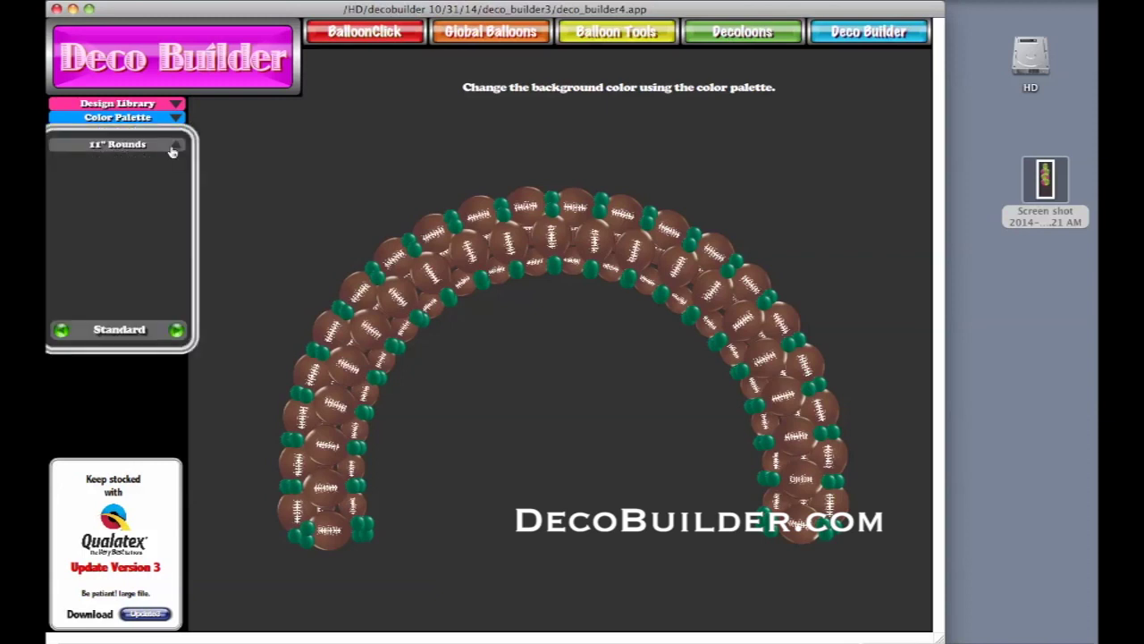
{"action": "left_click_drag", "start_coordinate": [131, 149], "coordinate": [328, 141]}
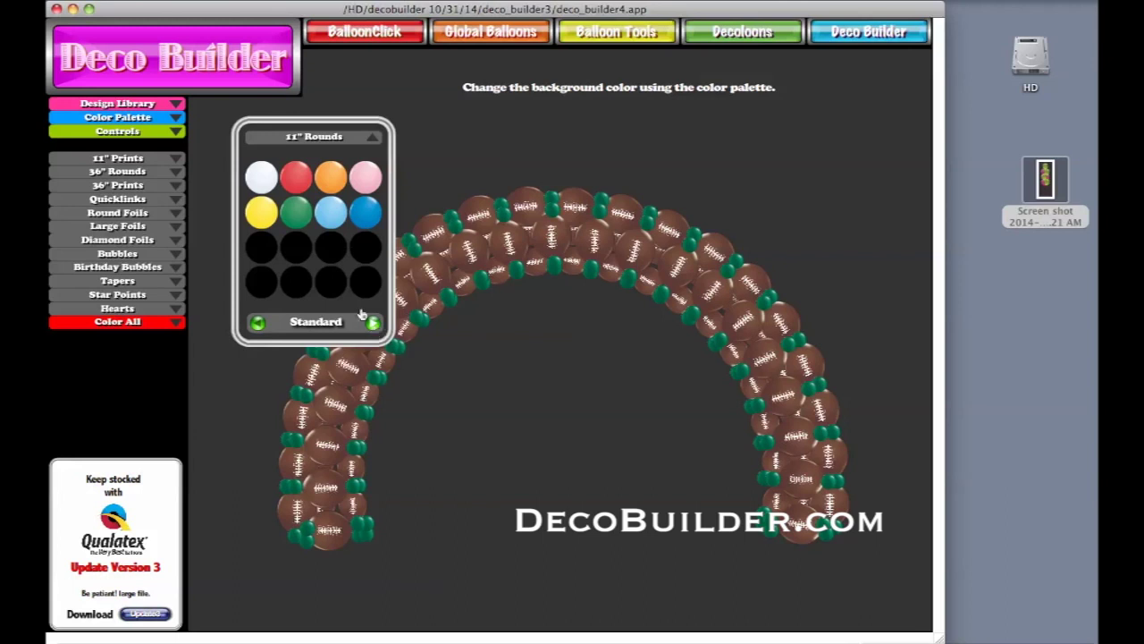
{"action": "left_click", "coordinate": [436, 302]}
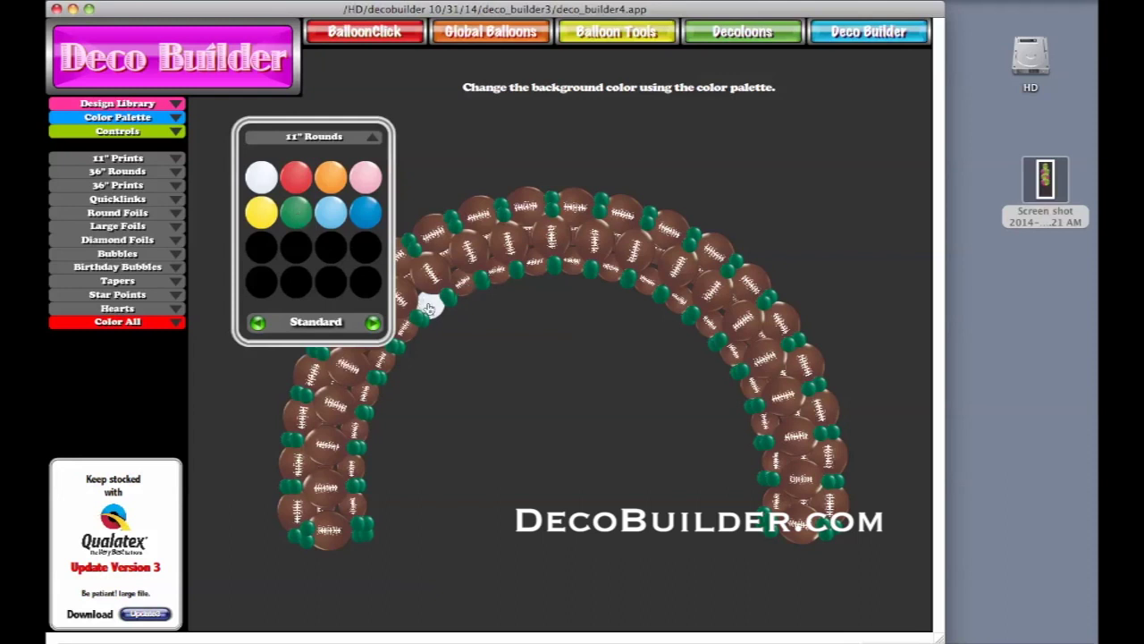
{"action": "left_click", "coordinate": [373, 137]}
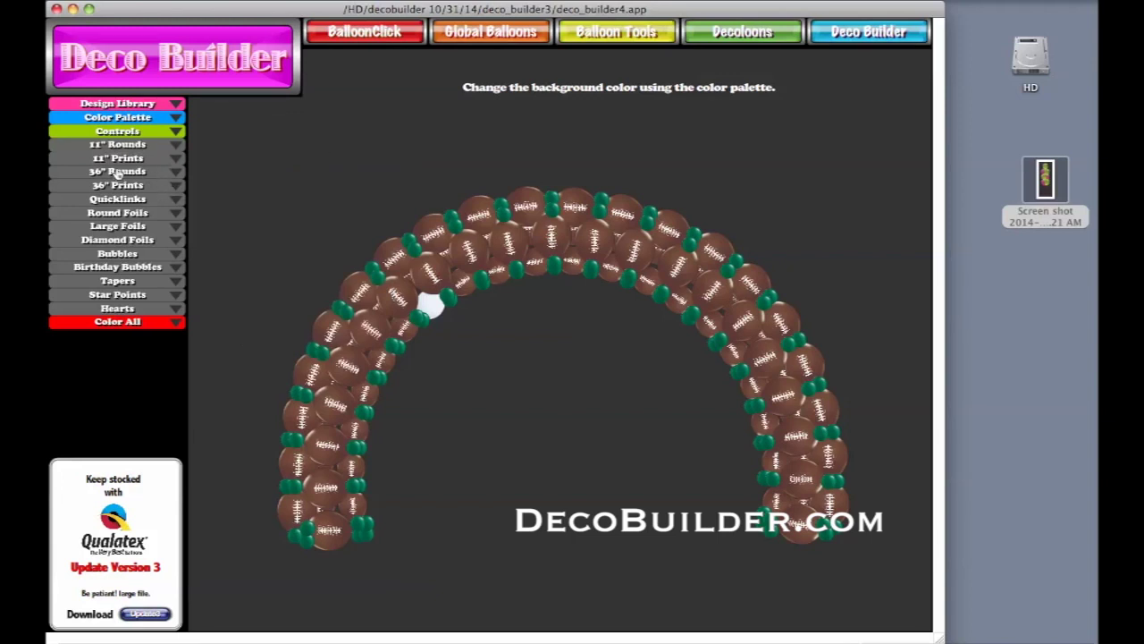
Step: Pick green from floating Quicklinks and green the inner balloons down the arch's left leg
{"action": "left_click", "coordinate": [174, 204]}
{"action": "left_click_drag", "start_coordinate": [153, 202], "coordinate": [251, 93]}
{"action": "left_click", "coordinate": [232, 186]}
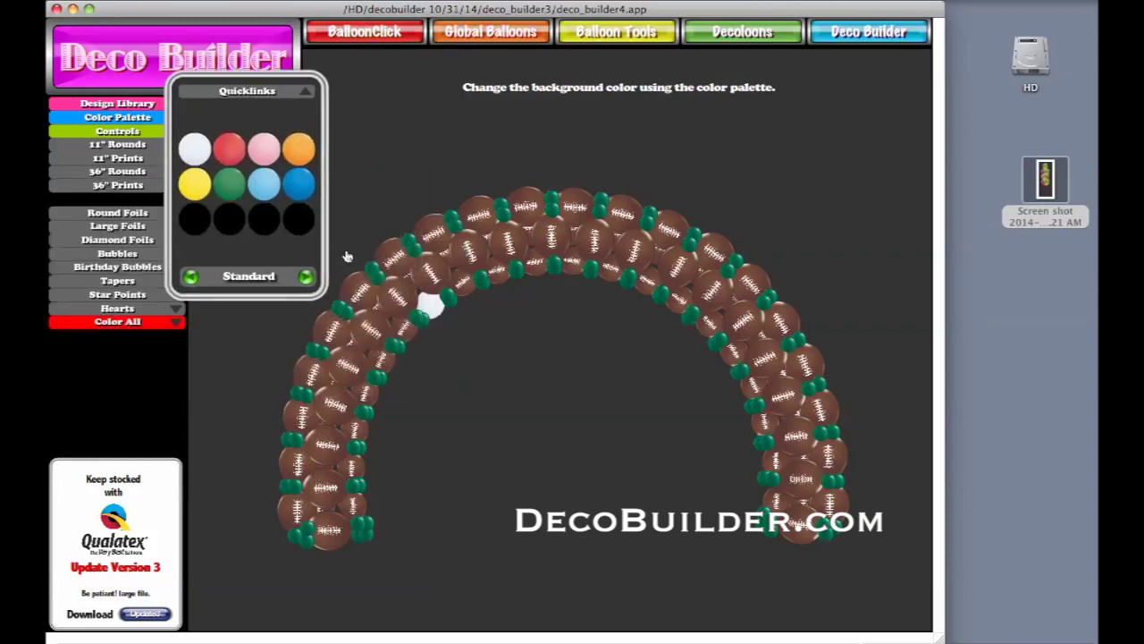
{"action": "left_click", "coordinate": [426, 306]}
{"action": "left_click", "coordinate": [405, 327]}
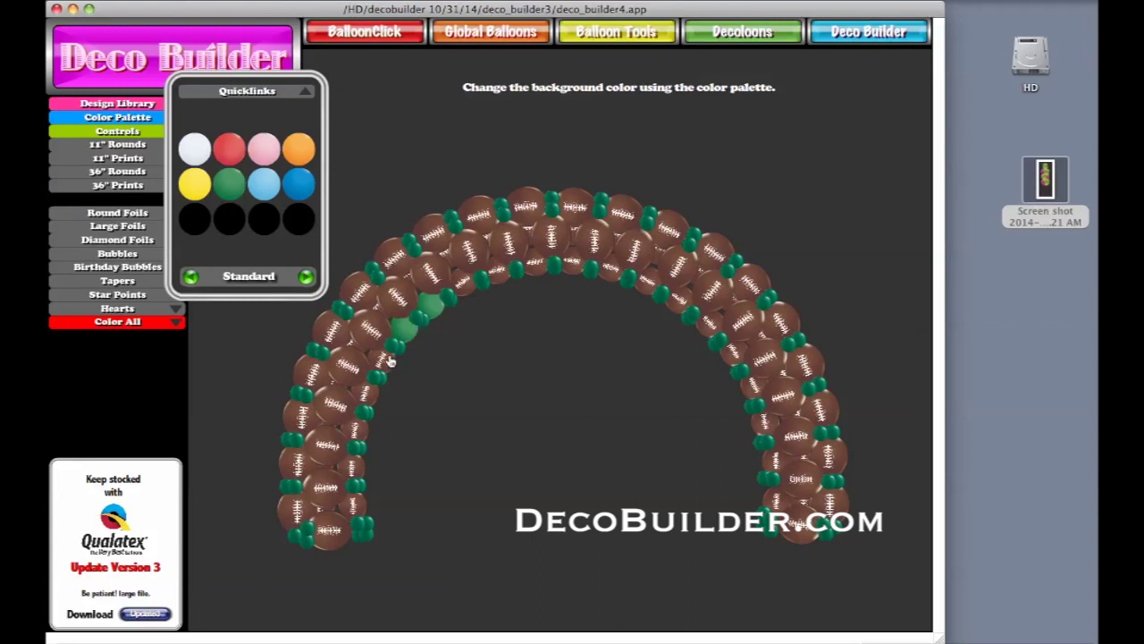
{"action": "left_click", "coordinate": [382, 360]}
{"action": "left_click", "coordinate": [367, 394]}
{"action": "left_click", "coordinate": [357, 431]}
{"action": "left_click", "coordinate": [352, 465]}
{"action": "left_click", "coordinate": [353, 505]}
Step: Green the remaining inner-left football balloons back up toward the top-left
{"action": "left_click", "coordinate": [335, 527]}
{"action": "left_click", "coordinate": [329, 487]}
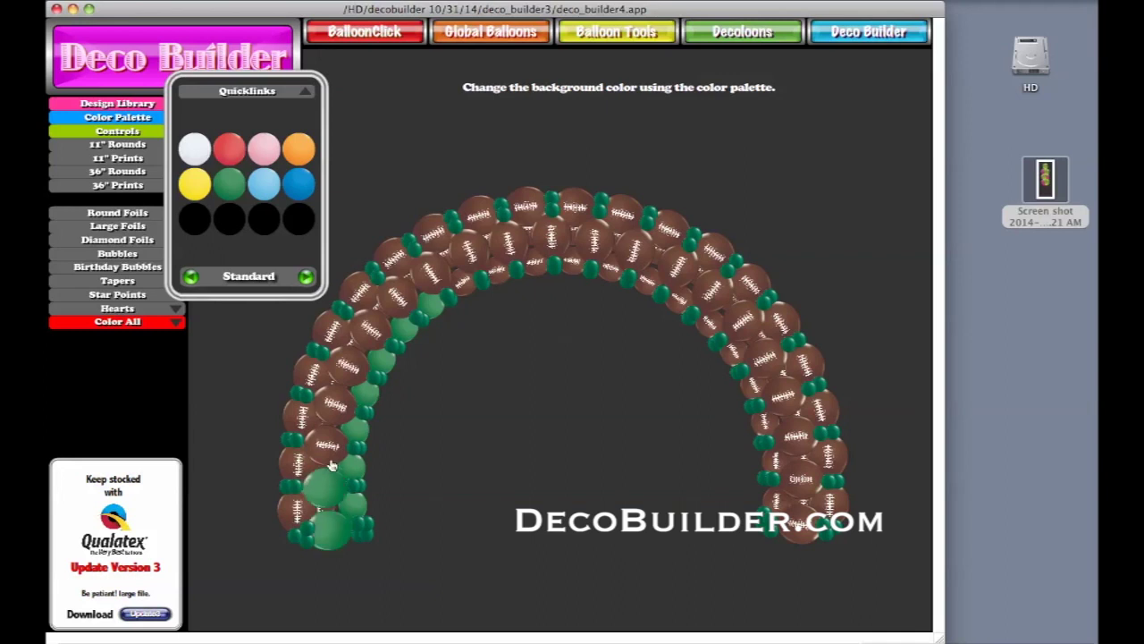
{"action": "left_click", "coordinate": [329, 444]}
{"action": "left_click", "coordinate": [344, 403]}
{"action": "left_click", "coordinate": [348, 367]}
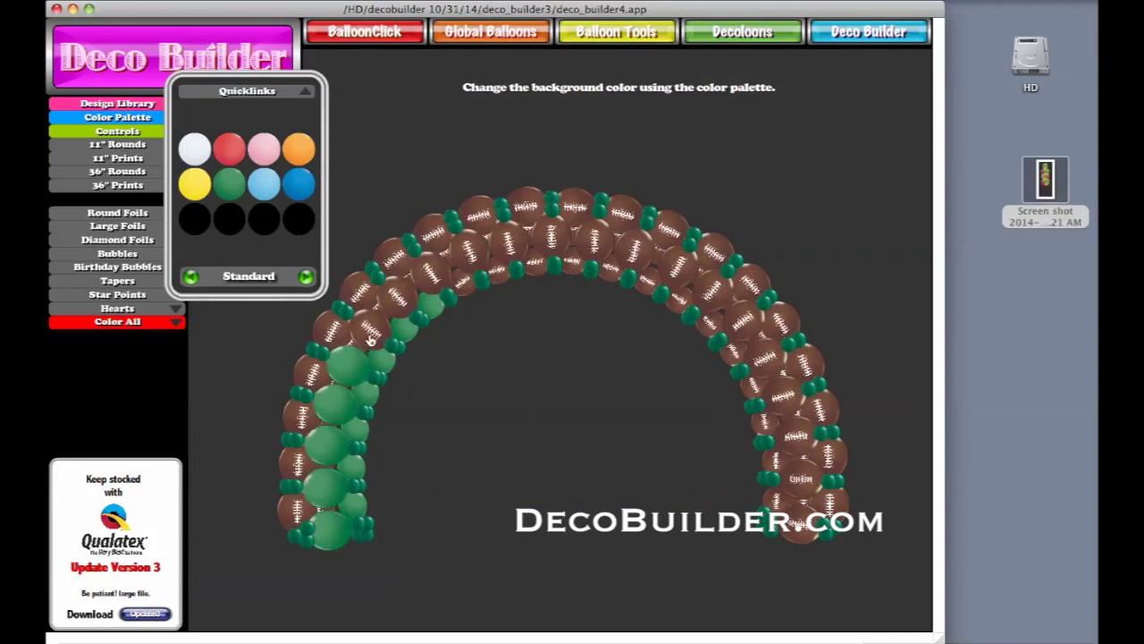
{"action": "left_click", "coordinate": [370, 329]}
{"action": "left_click", "coordinate": [398, 296]}
{"action": "left_click", "coordinate": [433, 280]}
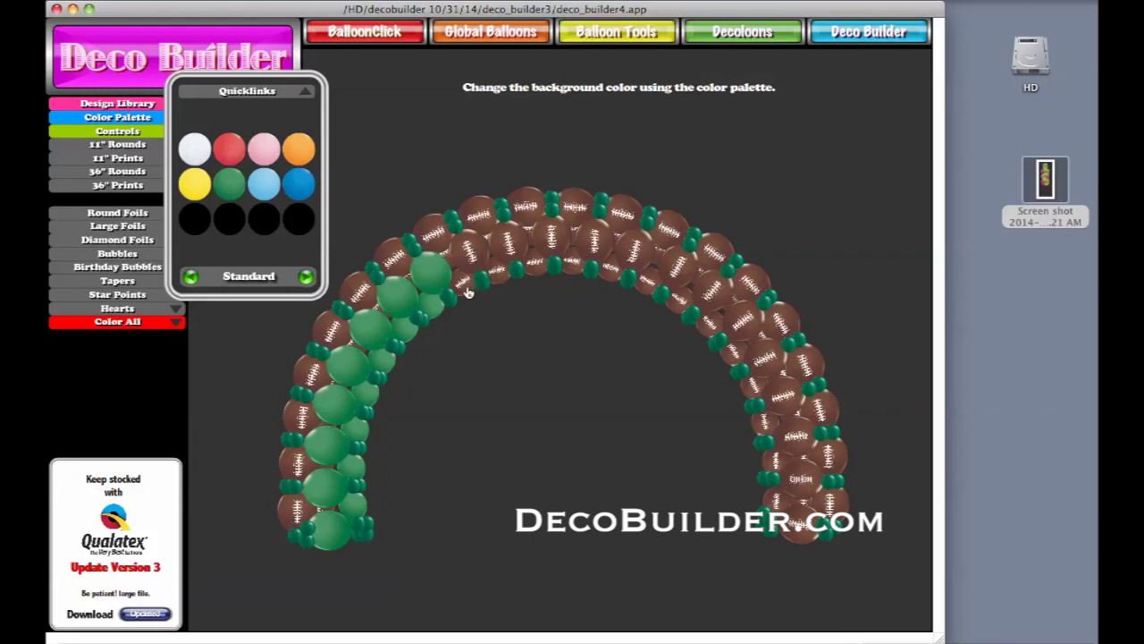
Step: Green the inner-row balloons across the top of the arch
{"action": "left_click", "coordinate": [471, 252]}
{"action": "left_click", "coordinate": [499, 270]}
{"action": "left_click", "coordinate": [527, 261]}
{"action": "left_click", "coordinate": [565, 261]}
{"action": "left_click", "coordinate": [610, 266]}
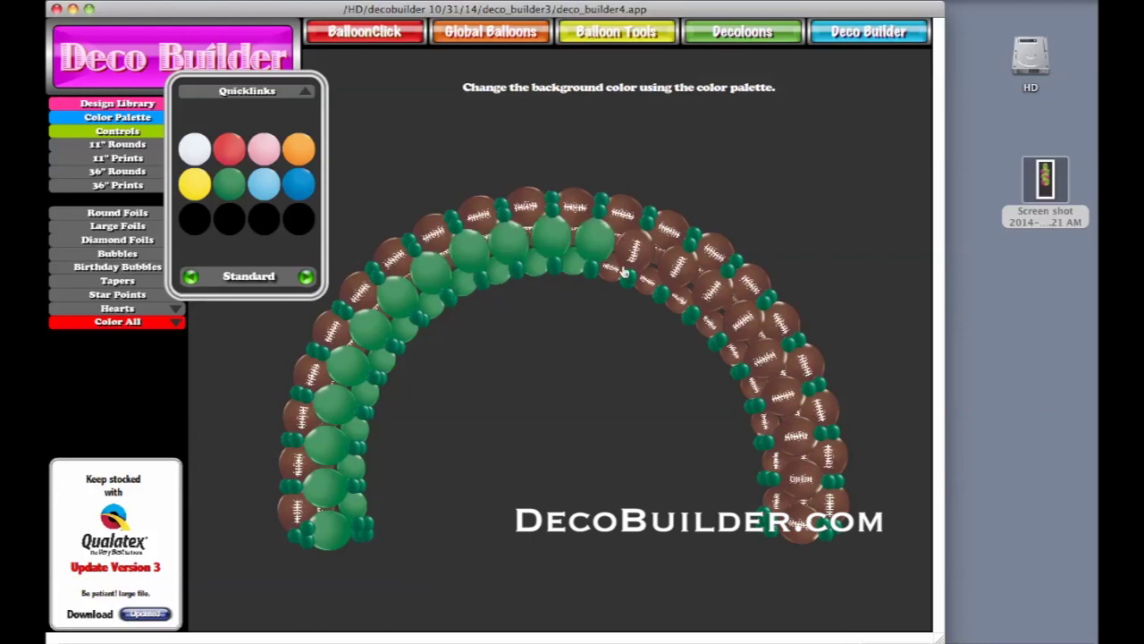
{"action": "left_click", "coordinate": [635, 260]}
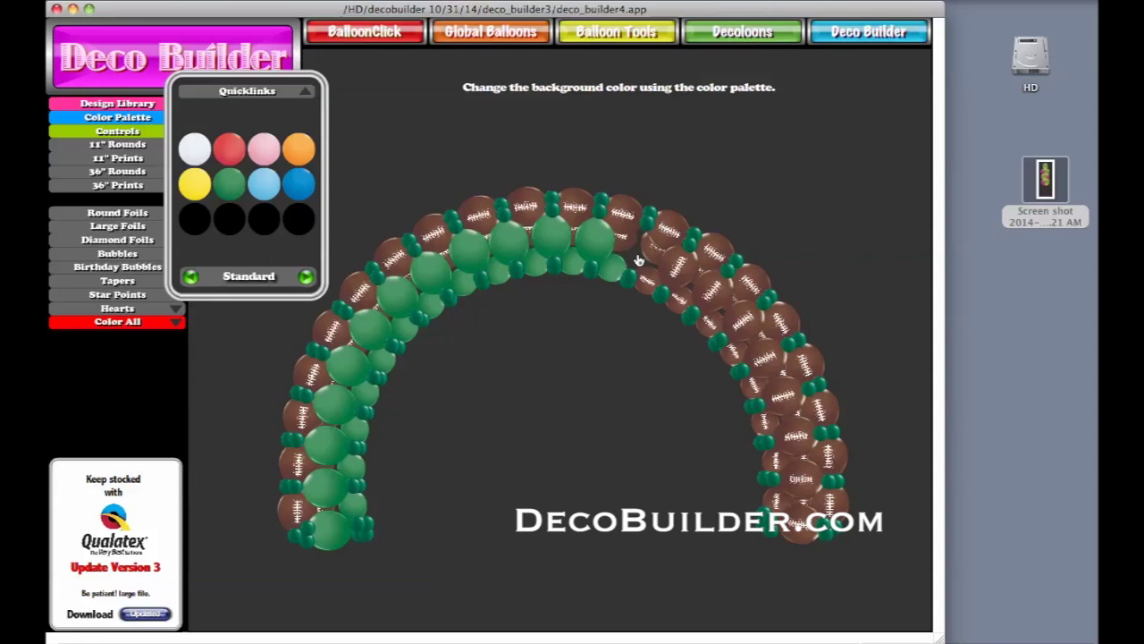
{"action": "left_click", "coordinate": [679, 279]}
Step: Green the inner-row balloons down the right leg, then close Quicklinks
{"action": "left_click", "coordinate": [711, 306]}
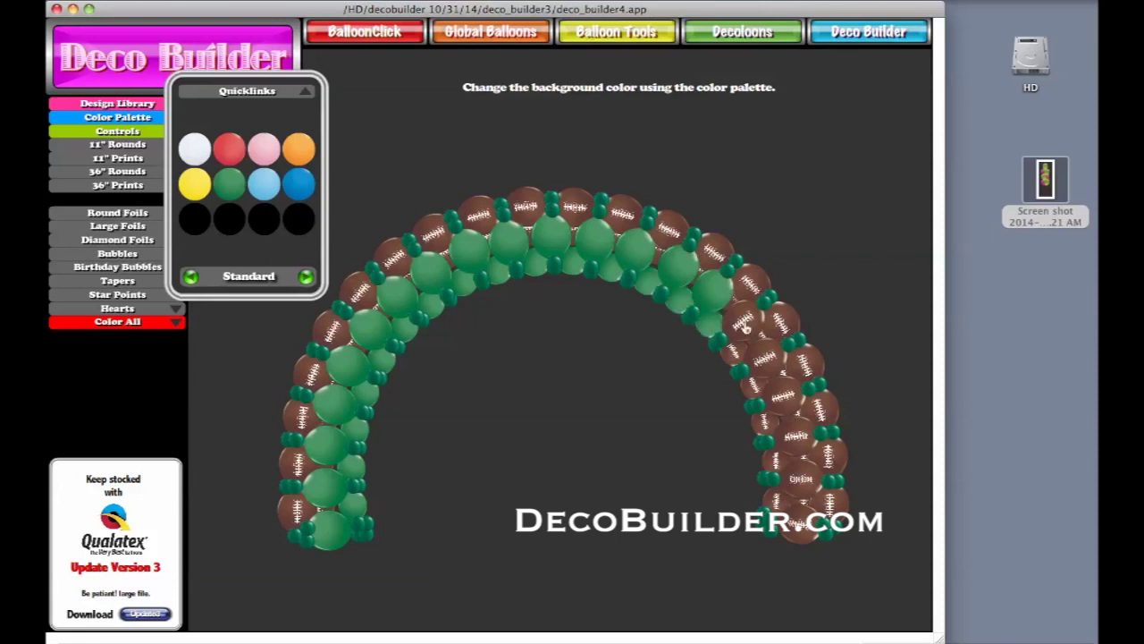
{"action": "left_click", "coordinate": [738, 350]}
{"action": "left_click", "coordinate": [751, 376]}
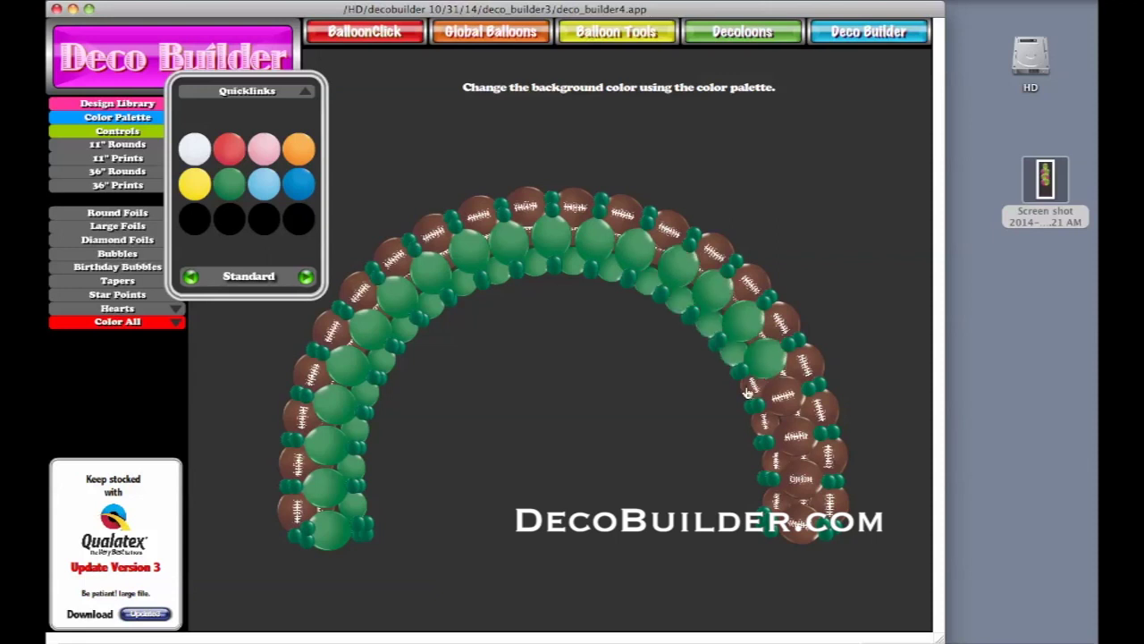
{"action": "left_click", "coordinate": [774, 398]}
{"action": "left_click", "coordinate": [787, 438]}
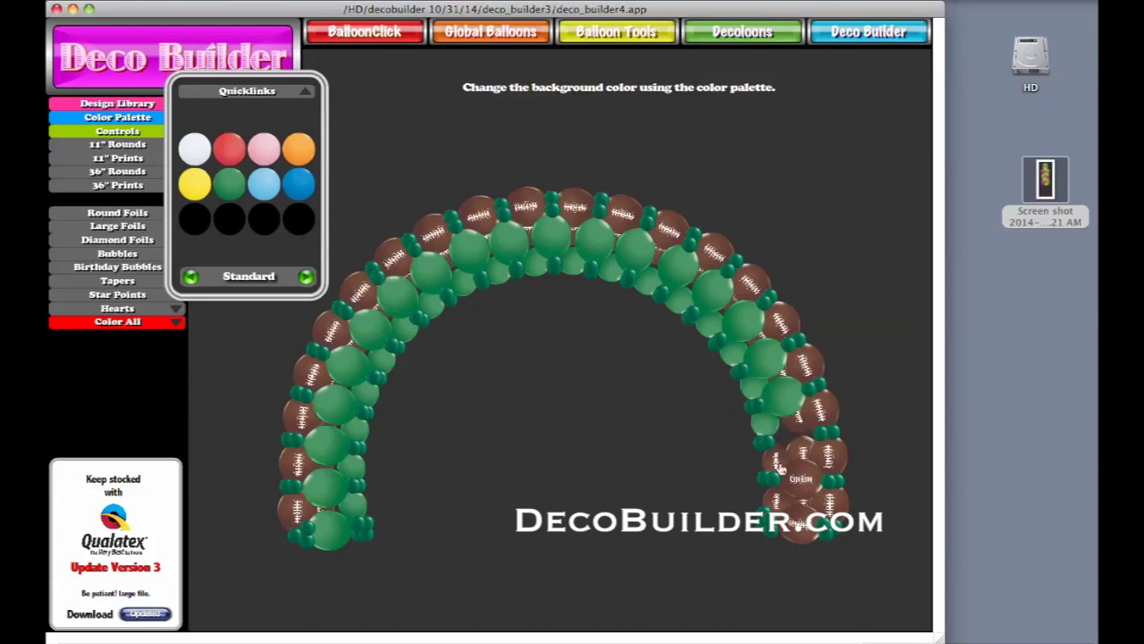
{"action": "left_click", "coordinate": [776, 460]}
{"action": "left_click", "coordinate": [802, 511]}
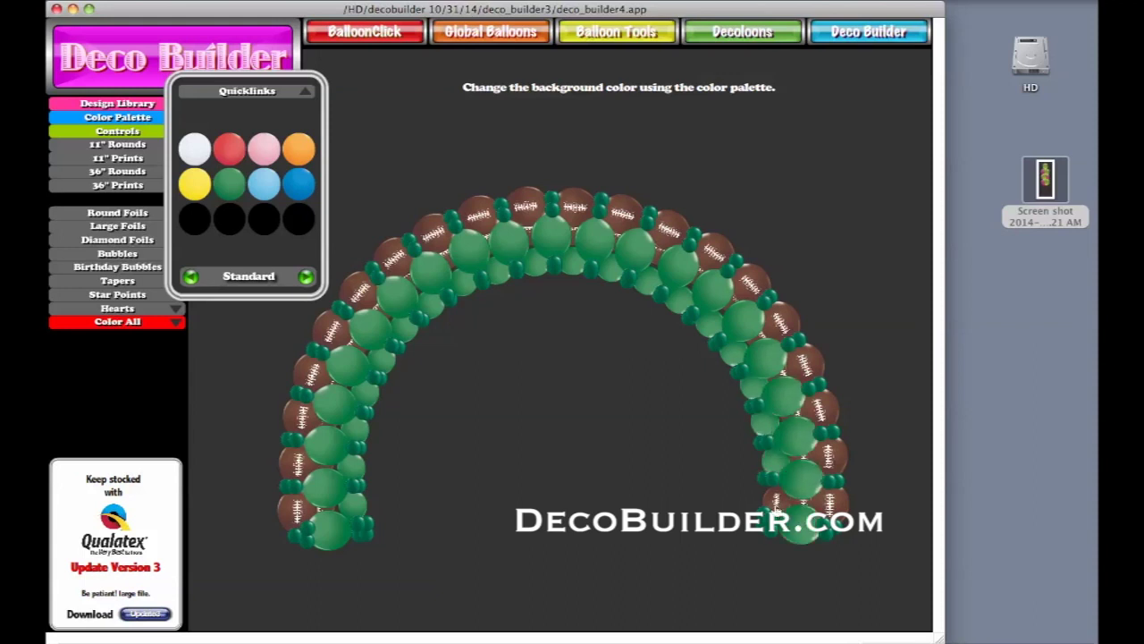
{"action": "left_click", "coordinate": [305, 92]}
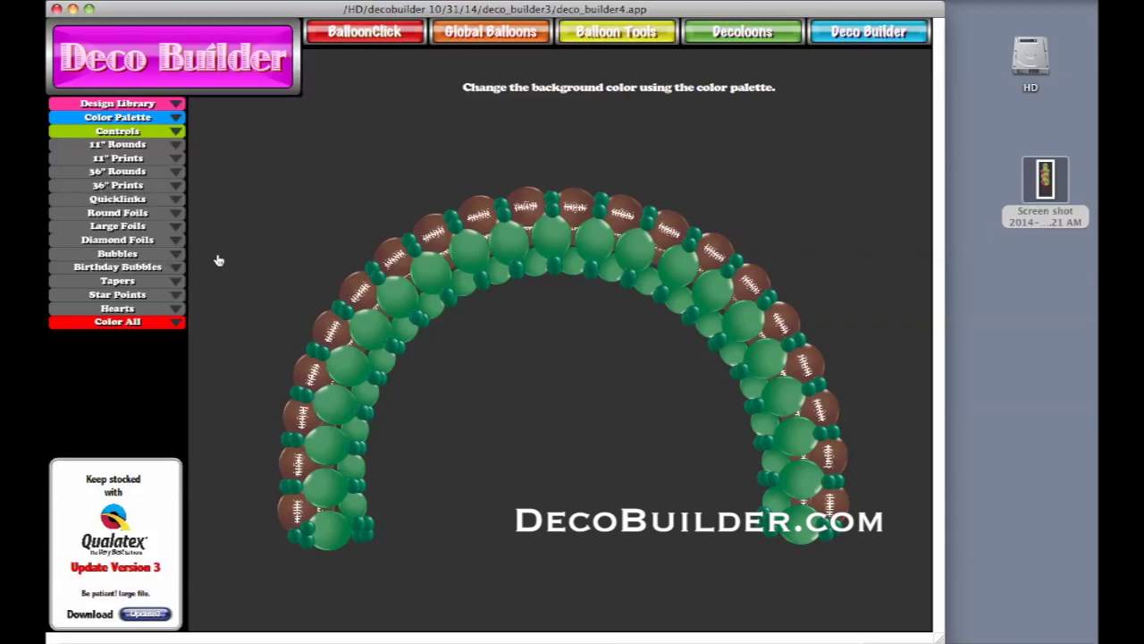
Step: Set the background to dark purple, then screenshot the arch and open the image
{"action": "left_click", "coordinate": [296, 181]}
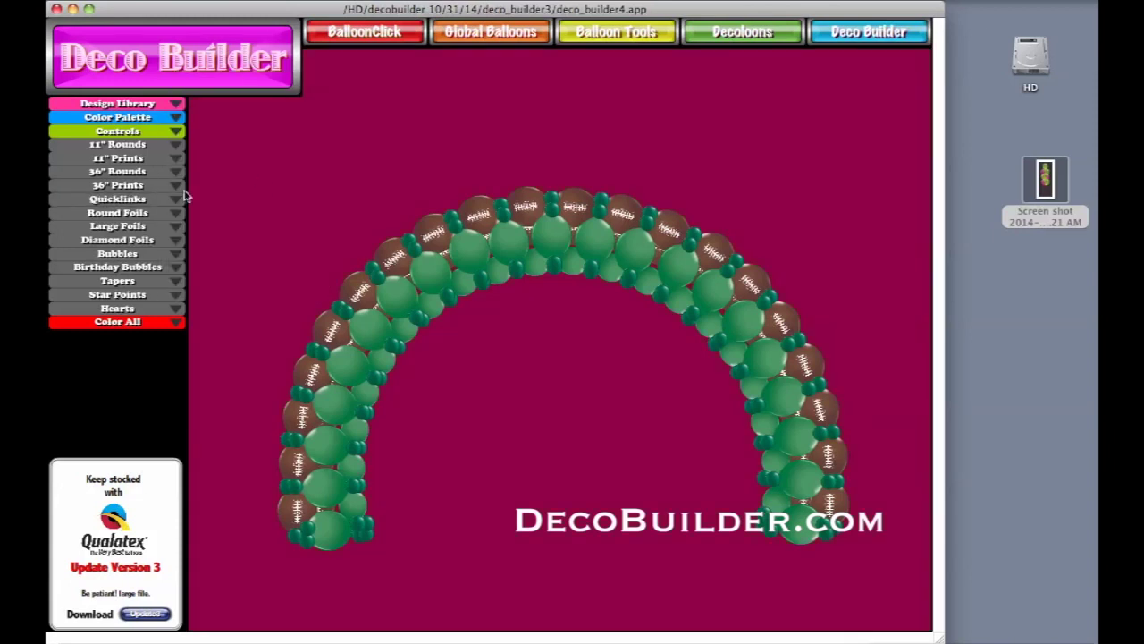
{"action": "left_click", "coordinate": [181, 119]}
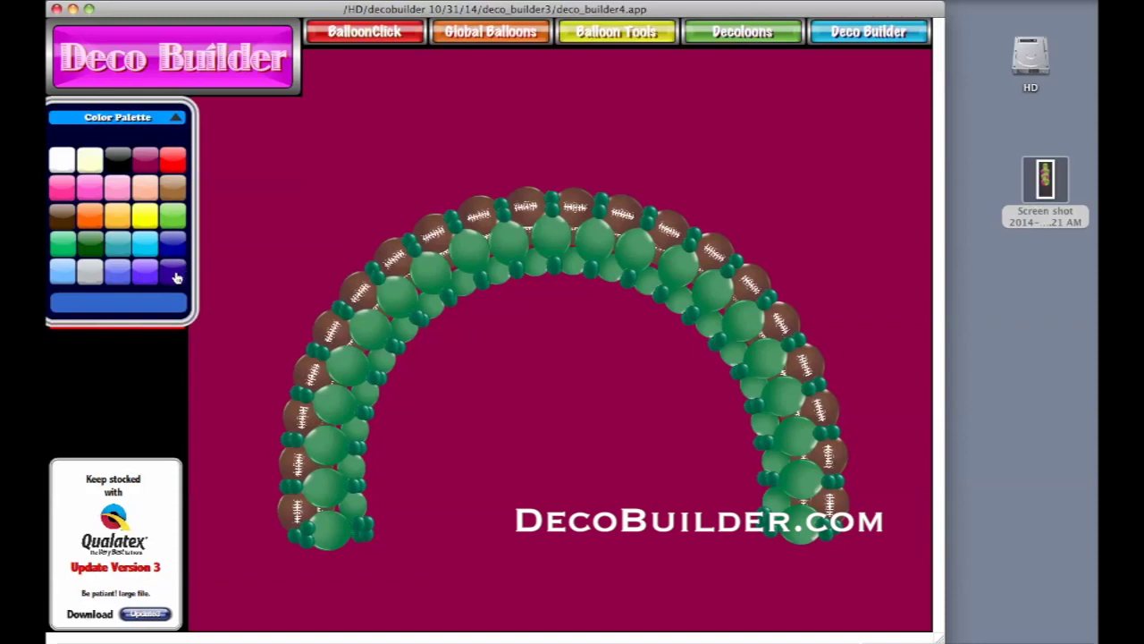
{"action": "left_click_drag", "start_coordinate": [175, 277], "coordinate": [493, 417]}
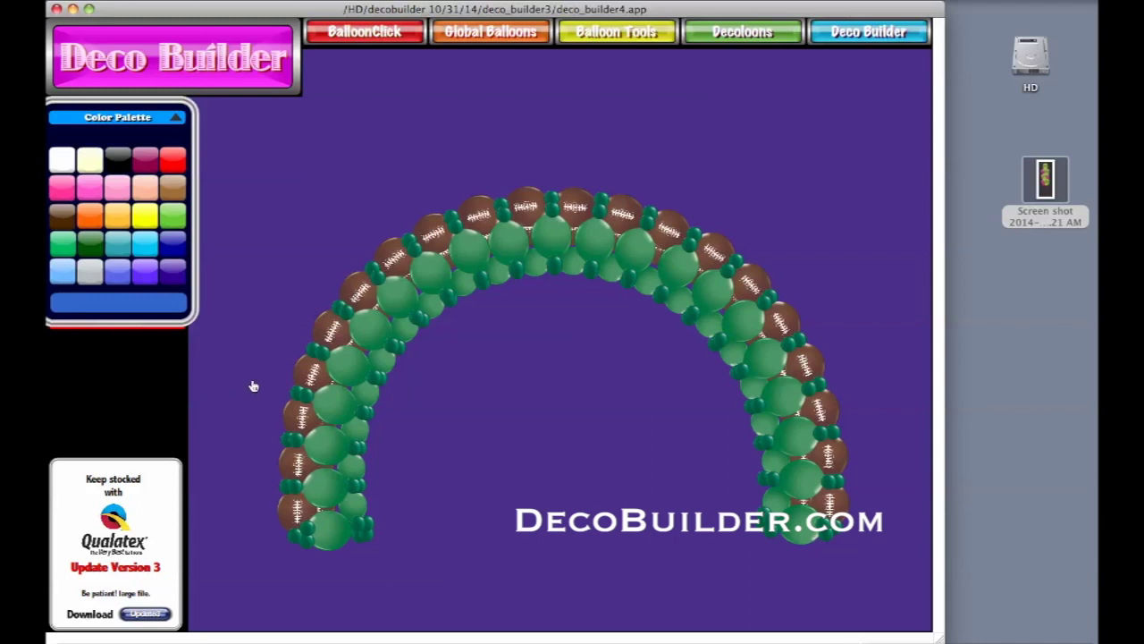
{"action": "left_click_drag", "start_coordinate": [260, 148], "coordinate": [874, 592]}
{"action": "double_click", "coordinate": [1037, 266]}
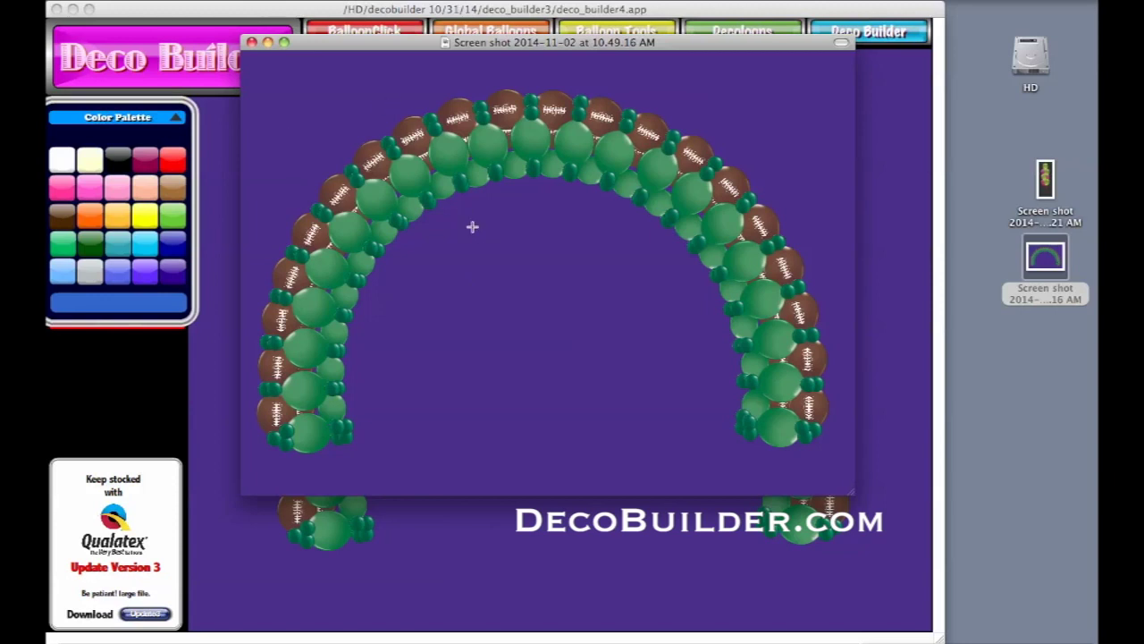
Step: Close the screenshot preview and collapse the Color Palette in Deco Builder
{"action": "left_click", "coordinate": [252, 43]}
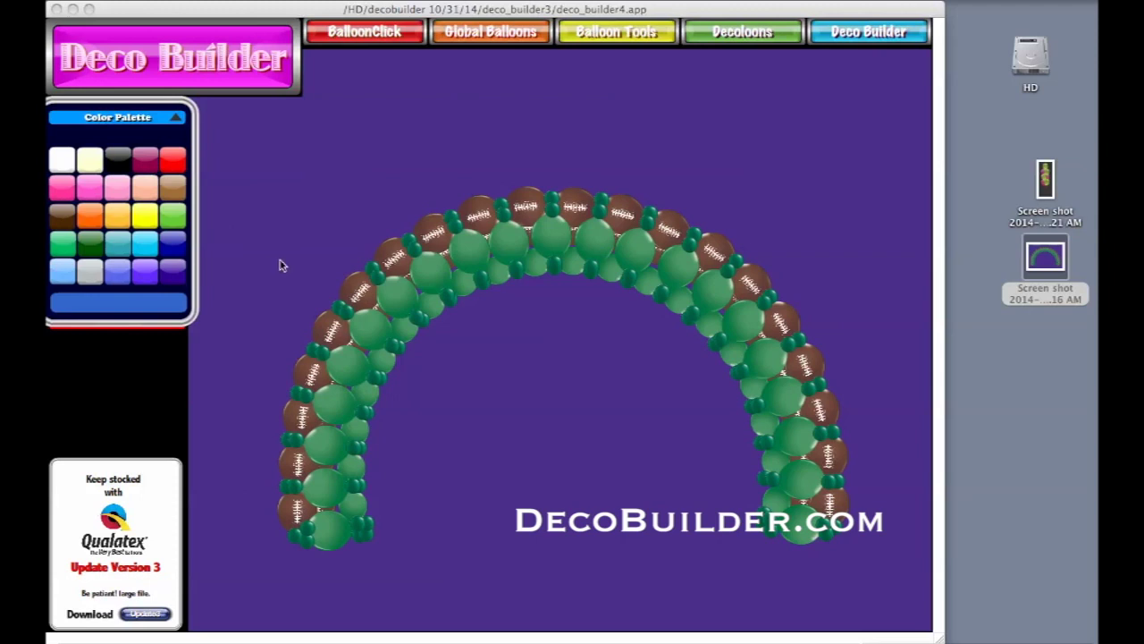
{"action": "left_click", "coordinate": [178, 125]}
{"action": "left_click", "coordinate": [178, 125]}
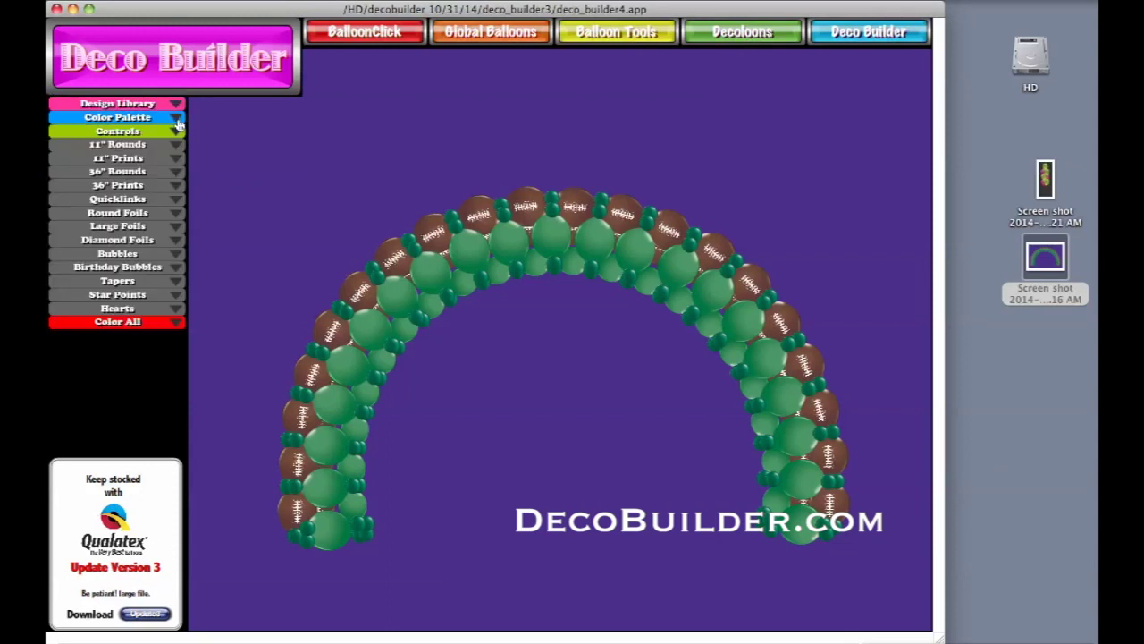